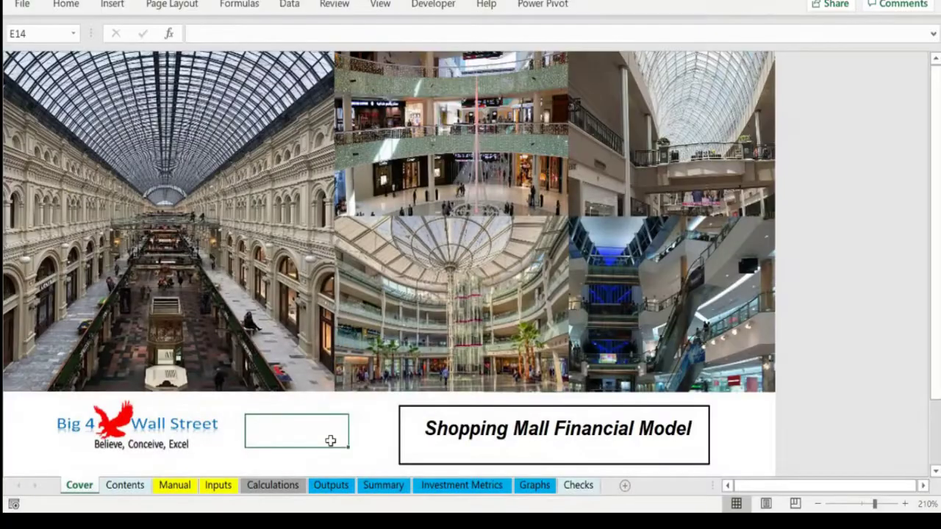
Inspect the Manual-linked title cell, then tour the Outputs, Summary, Investment Metrics and Graphs sheets, returning to Cover.
left_click(372, 418)
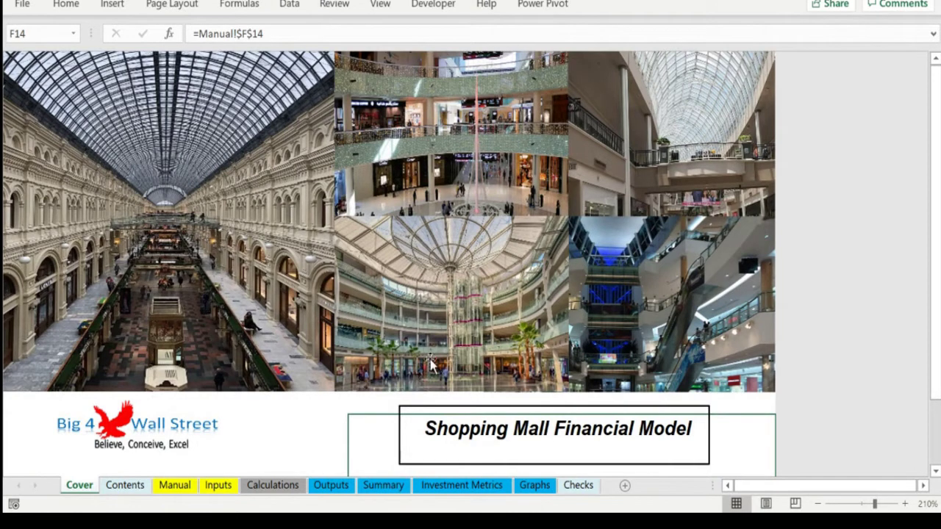
left_click(272, 424)
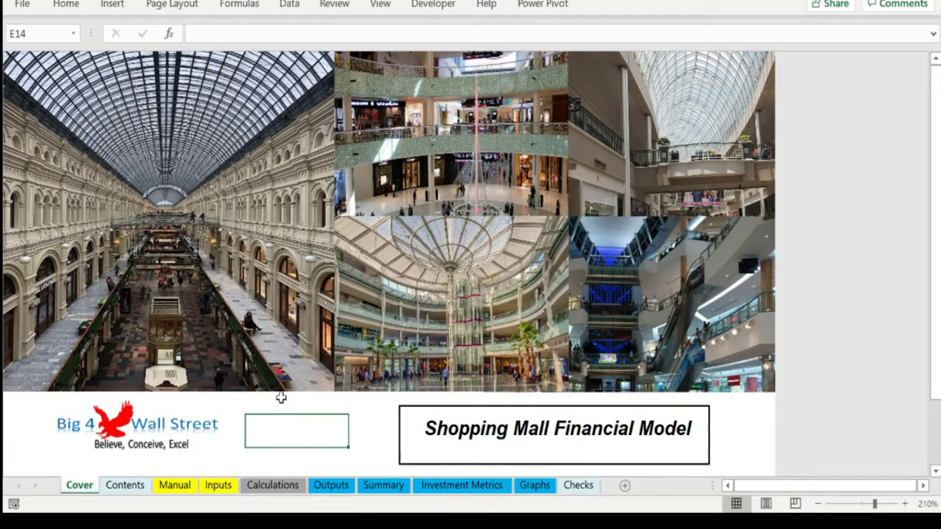
left_click(344, 489)
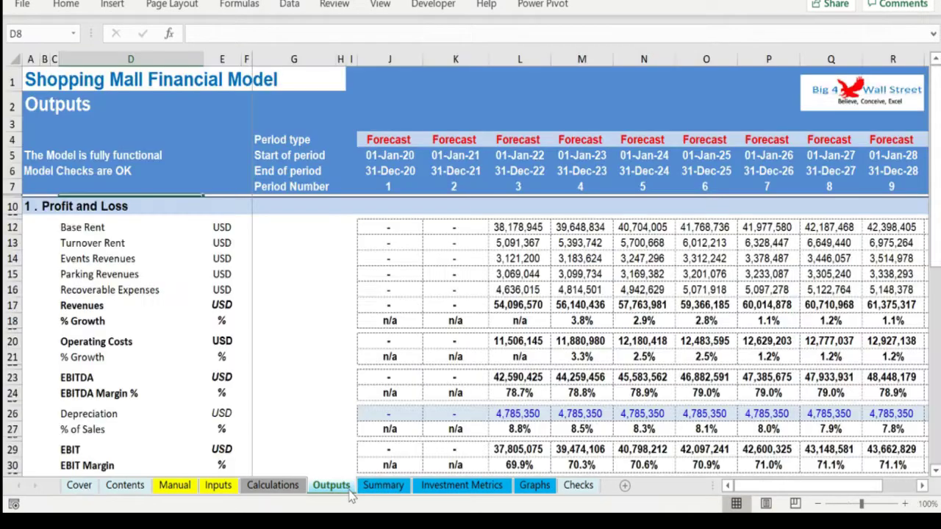
left_click(388, 486)
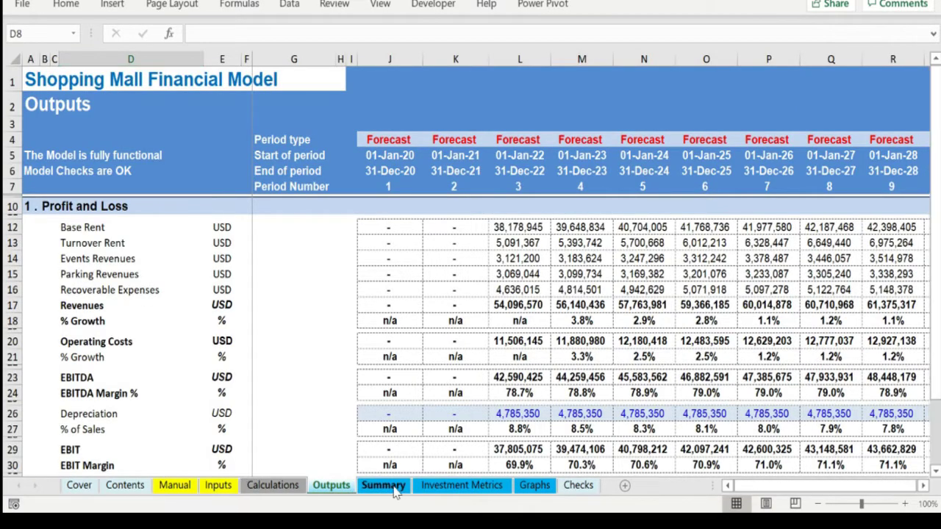
left_click(462, 488)
left_click(534, 487)
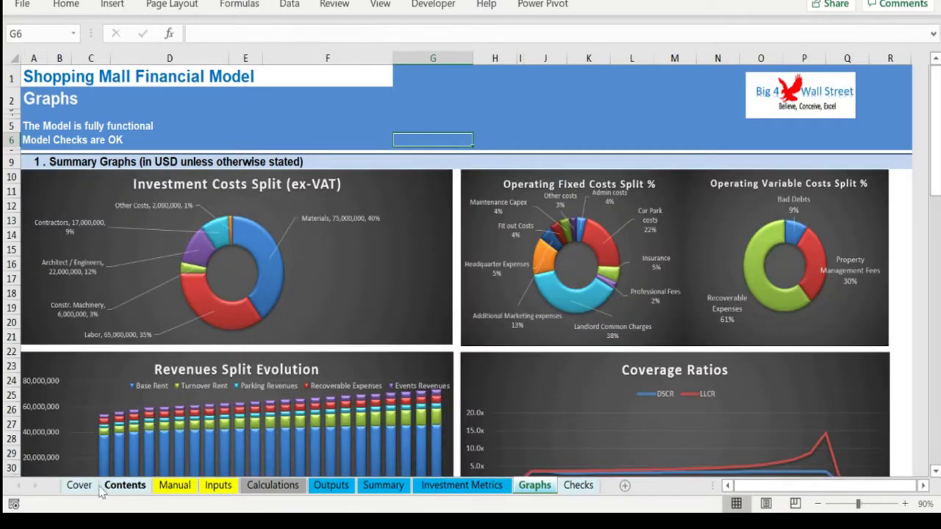
left_click(83, 488)
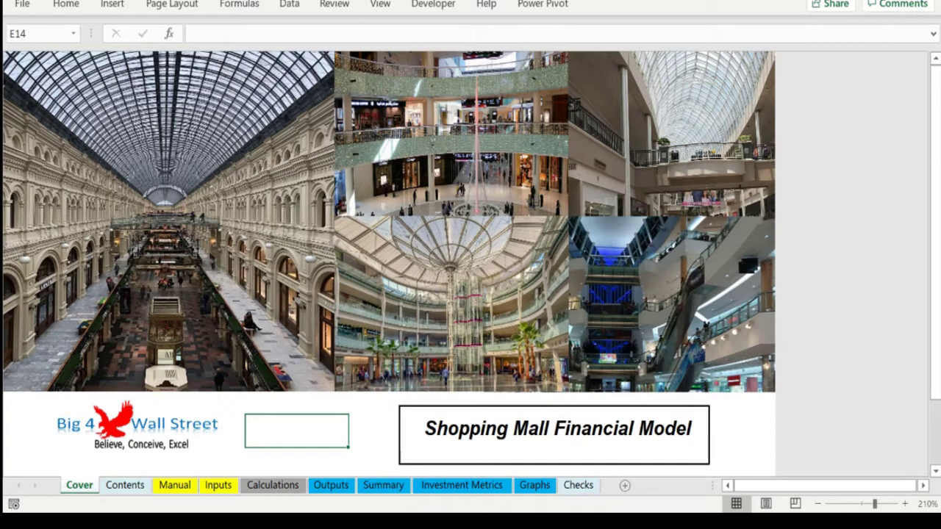
Use the Contents sheet's hyperlink to jump to Outputs, then return to Contents.
left_click(122, 486)
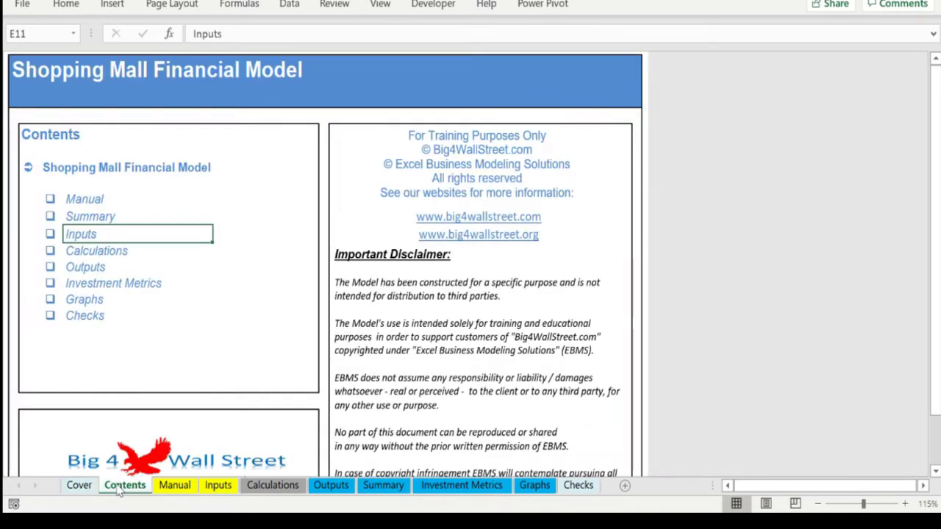
left_click(101, 267)
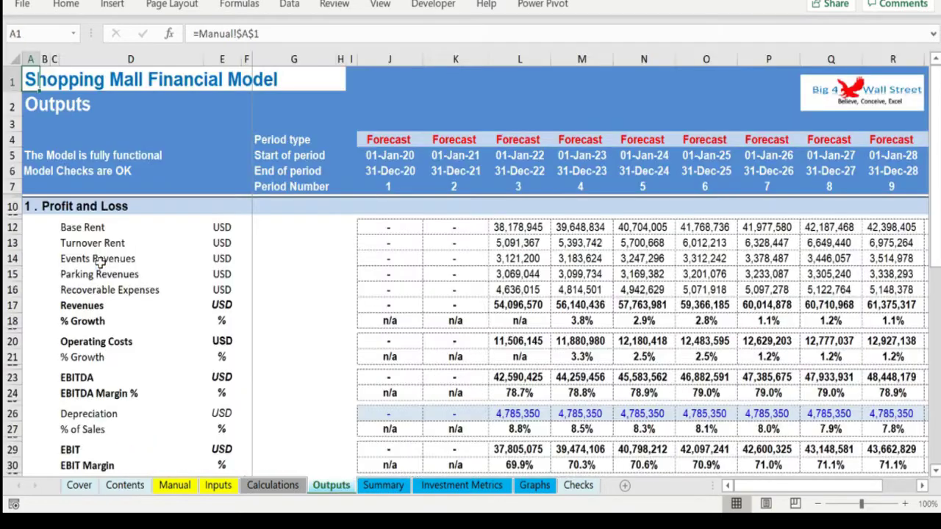
left_click(124, 485)
left_click(79, 205)
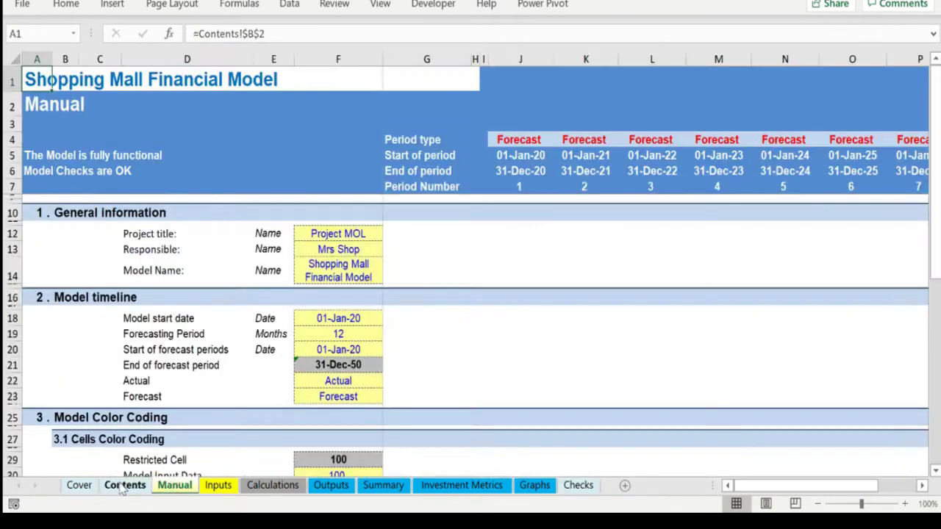
left_click(118, 484)
left_click(188, 488)
left_click(359, 232)
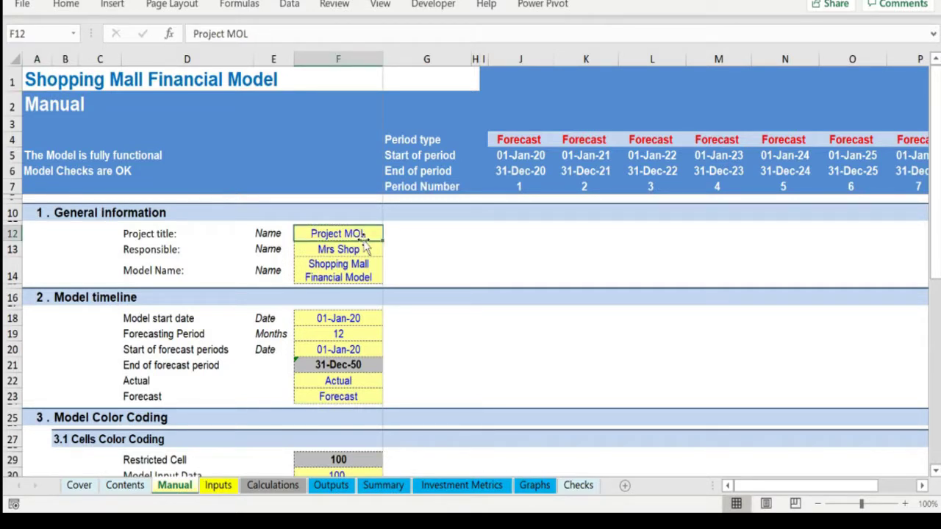
left_click(364, 250)
left_click(361, 278)
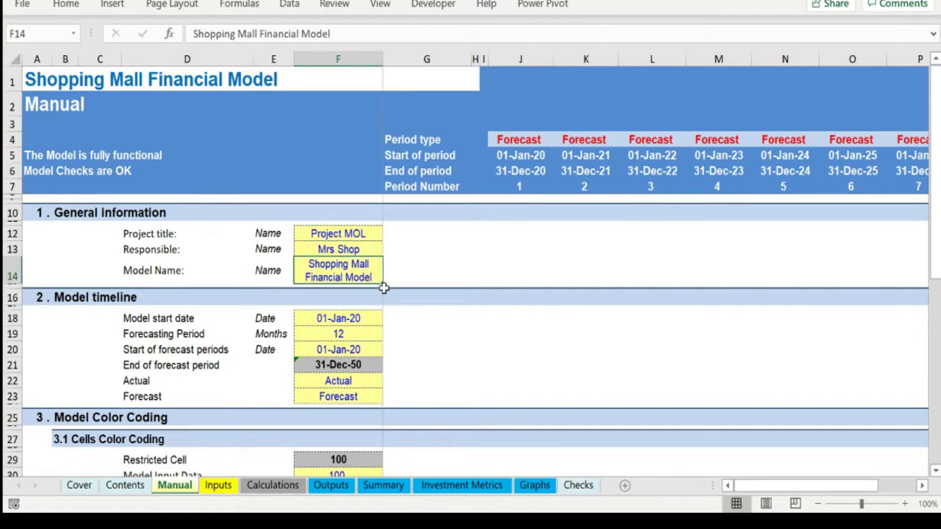
scroll(338, 302, "down", 10)
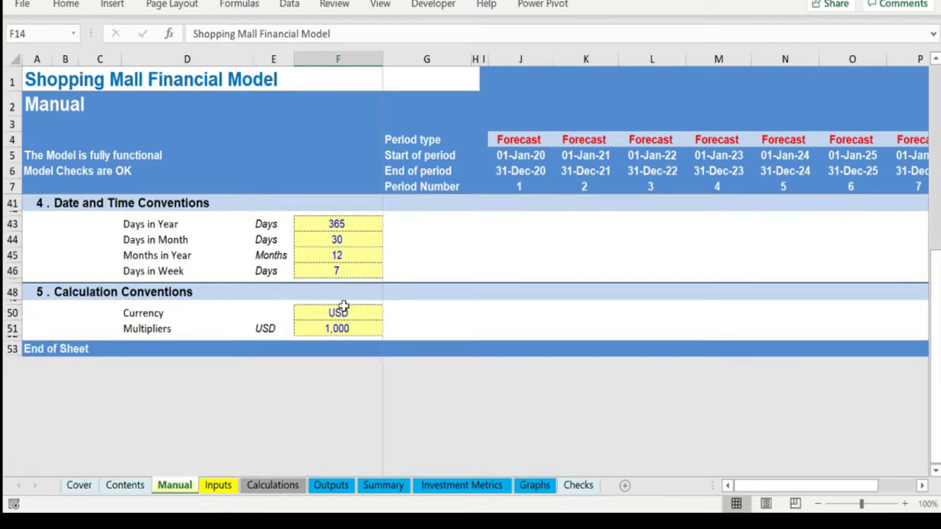
scroll(350, 294, "up", 7)
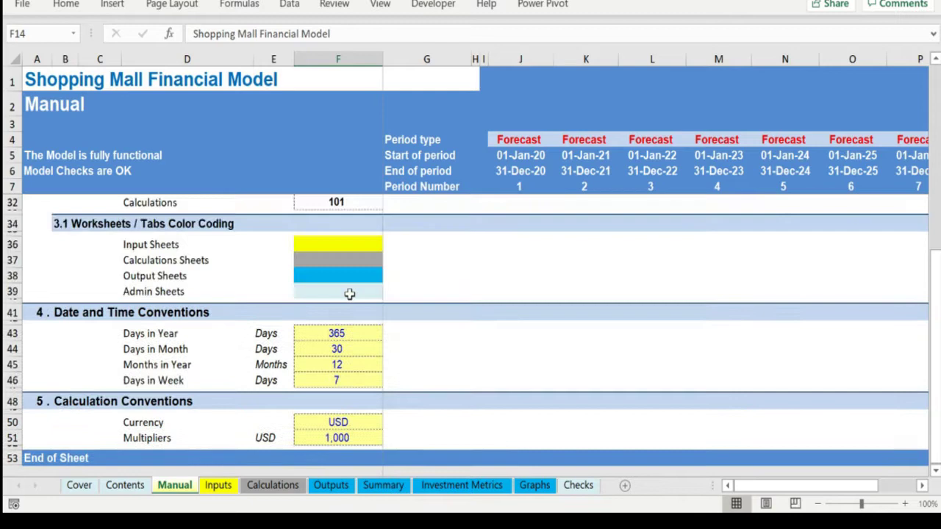
scroll(350, 298, "up", 3)
scroll(349, 298, "down", 5)
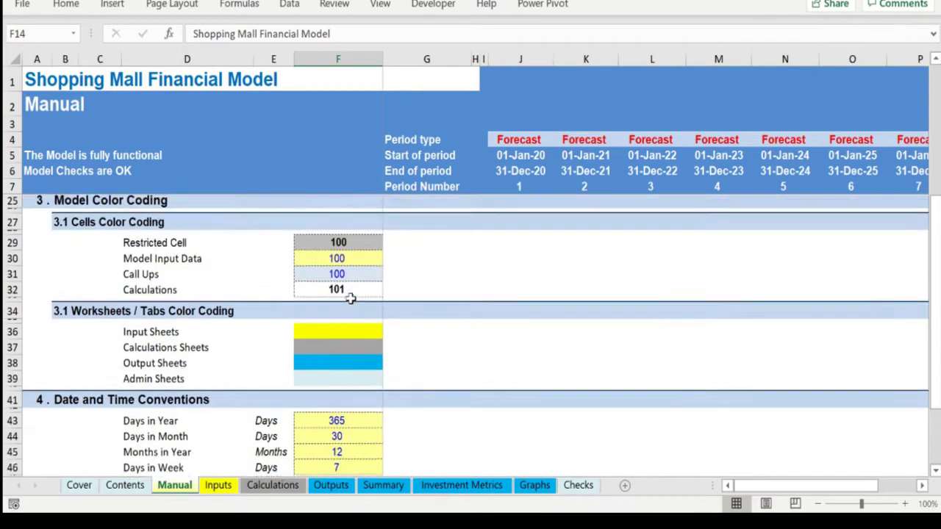
Review the Manual's cell colour examples for Model Input Data, Call Ups and Calculations.
left_click(363, 244)
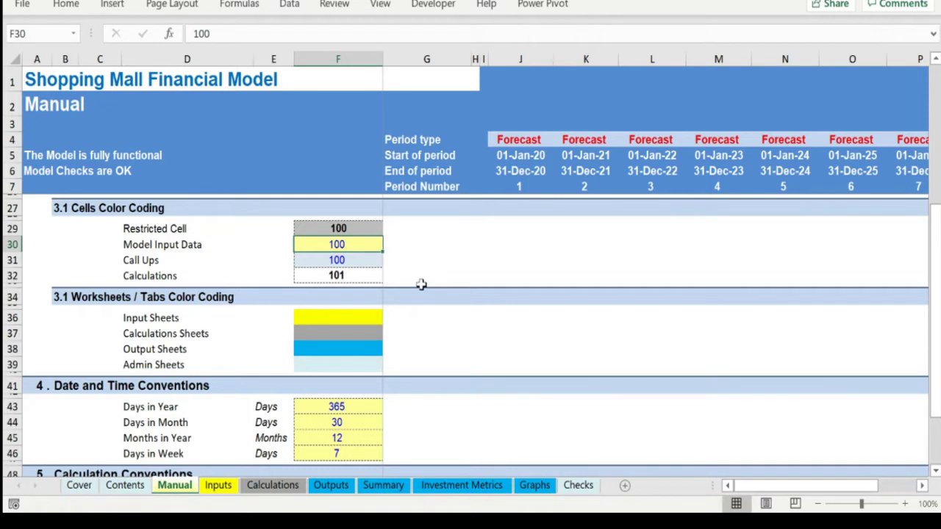
left_click(343, 260)
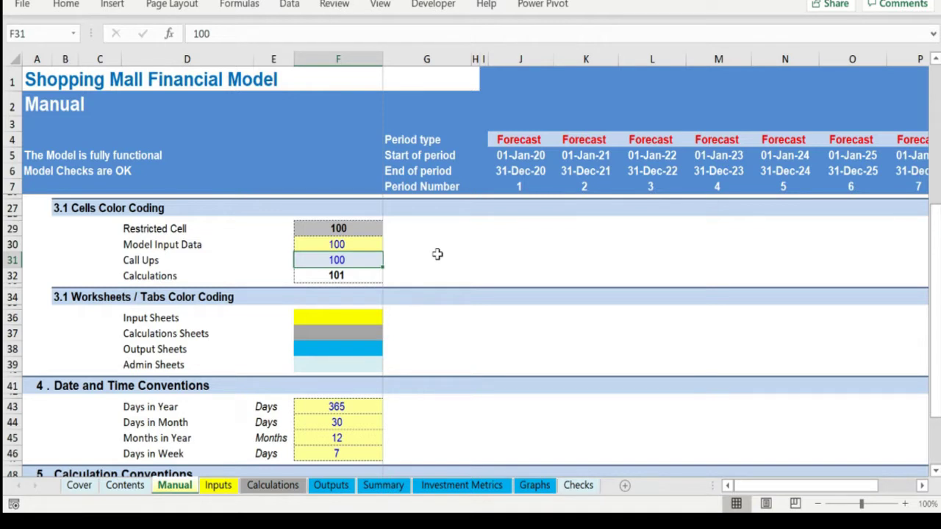
left_click(358, 274)
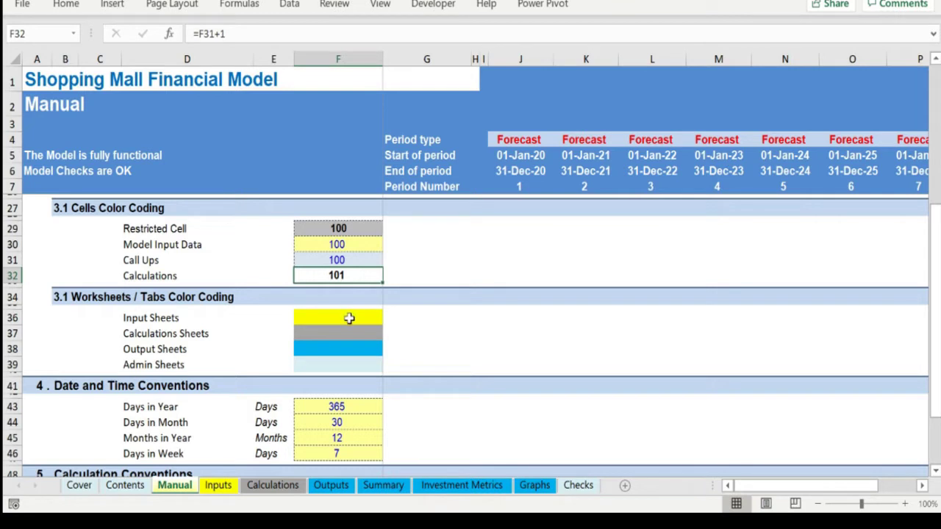
Review the sheet colours (yellow Input, grey Calculations, blue Output, Admin), then bring up the Inputs sheet.
left_click(349, 318)
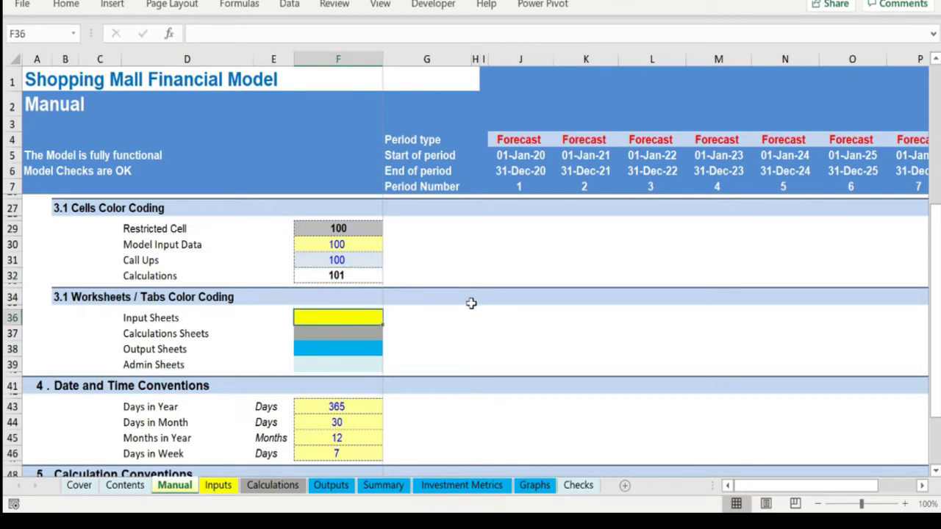
left_click(342, 336)
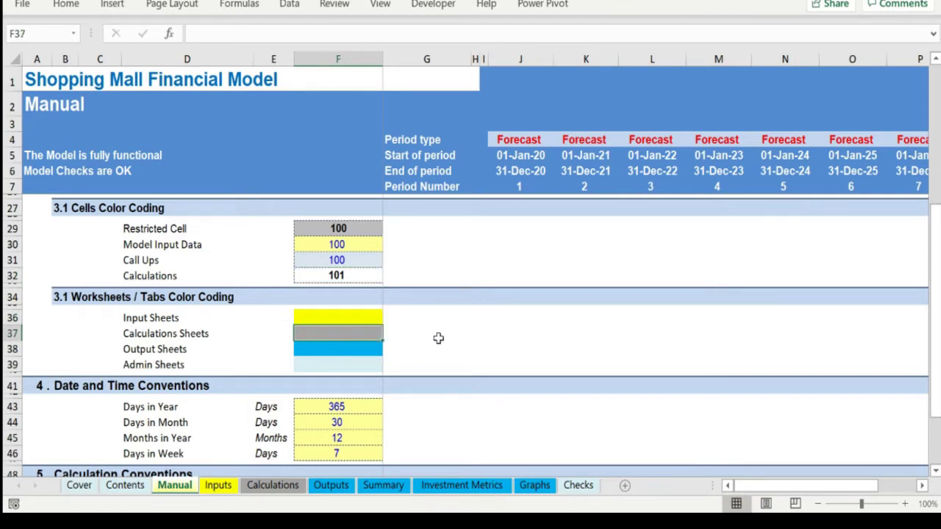
left_click(364, 352)
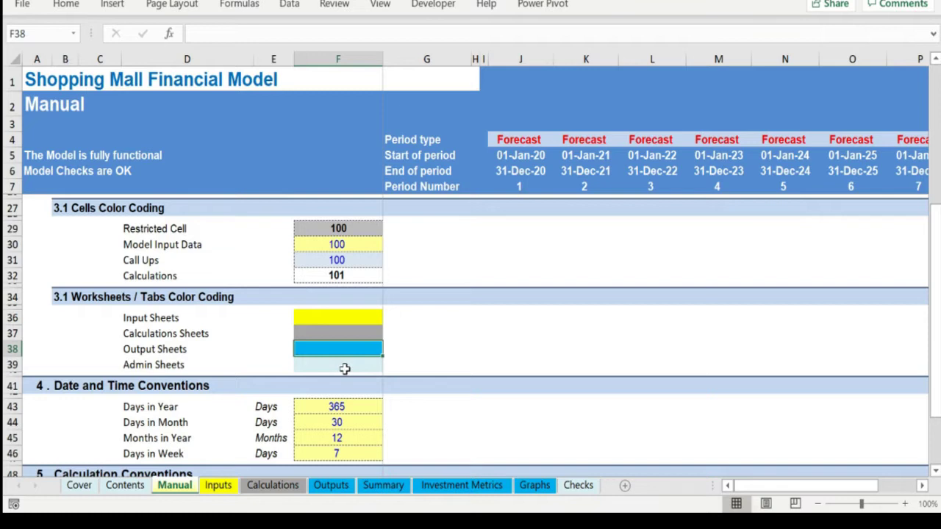
left_click(343, 363)
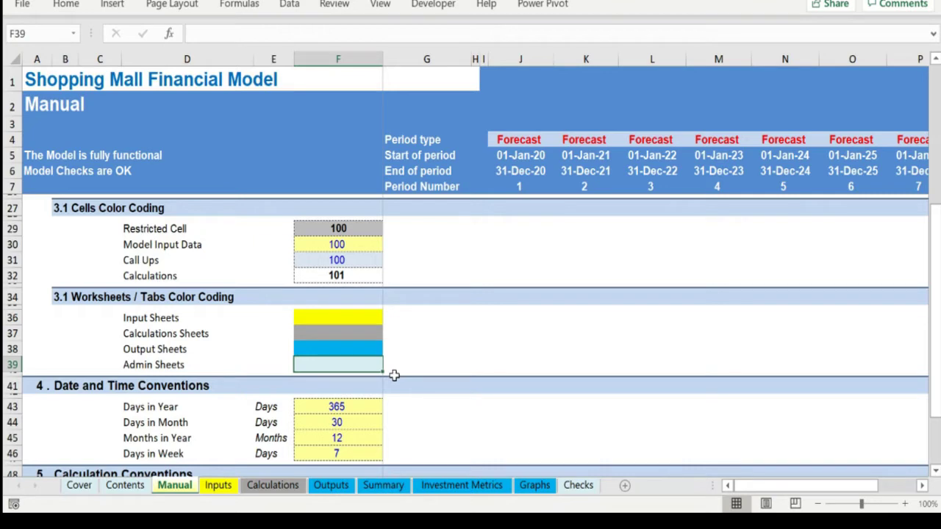
left_click(225, 491)
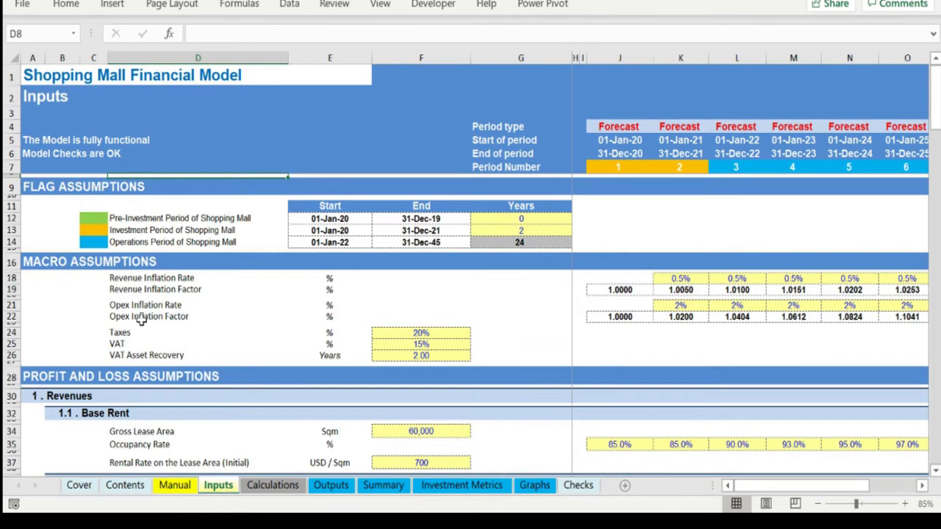
scroll(250, 310, "down", 5)
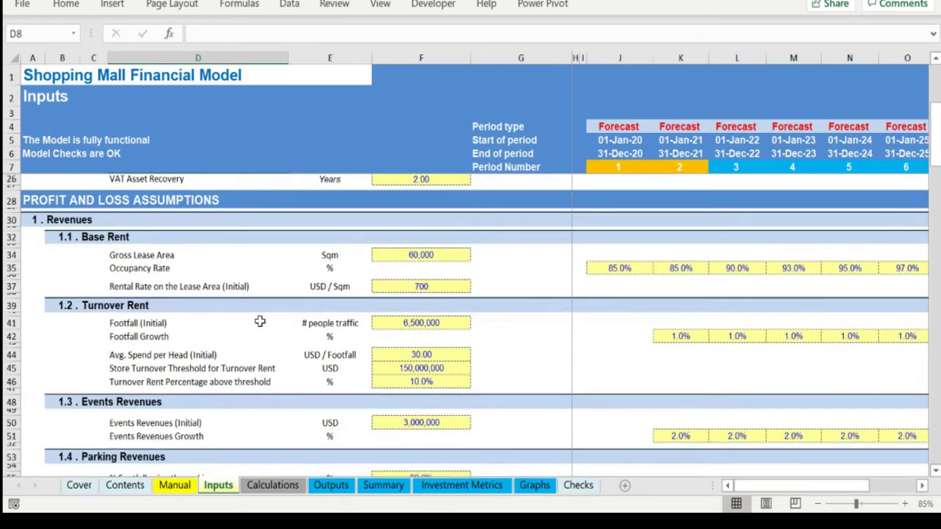
scroll(259, 318, "down", 1)
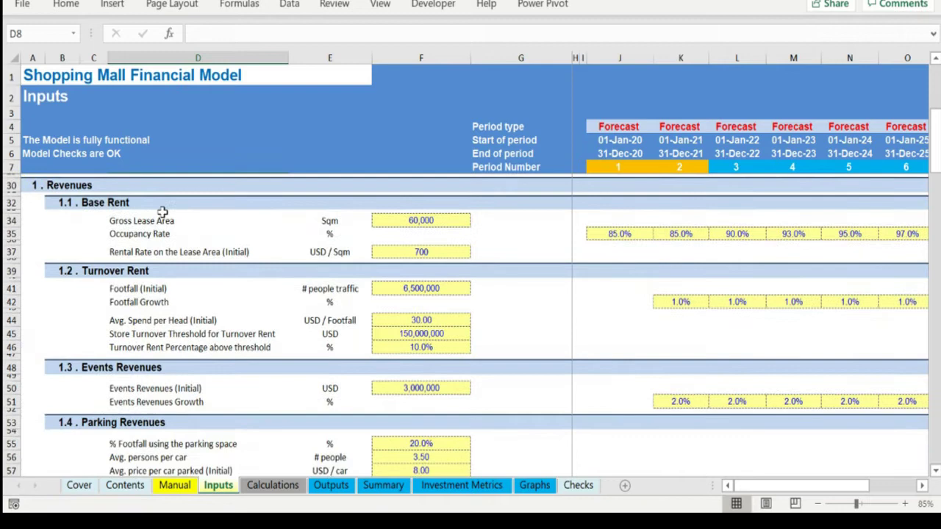
left_click(163, 221)
left_click(164, 233)
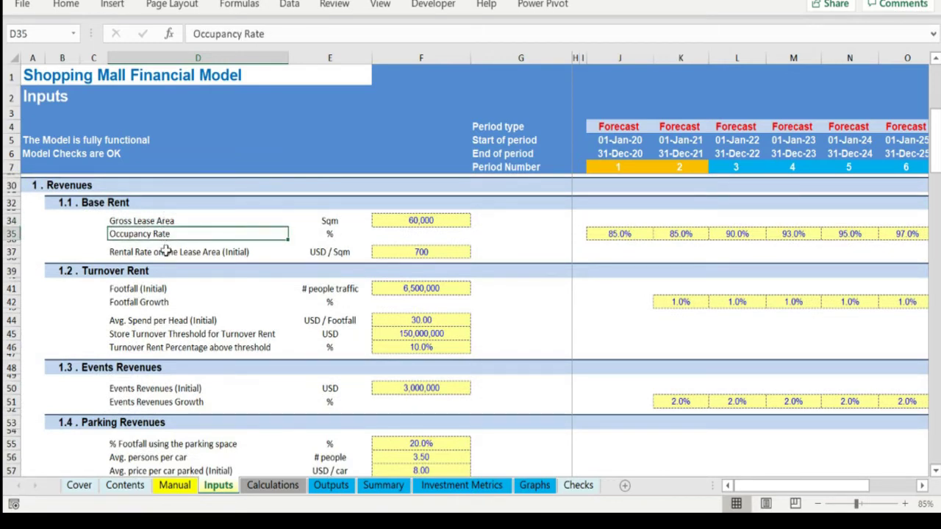
left_click(166, 251)
left_click(159, 234)
scroll(169, 252, "down", 1)
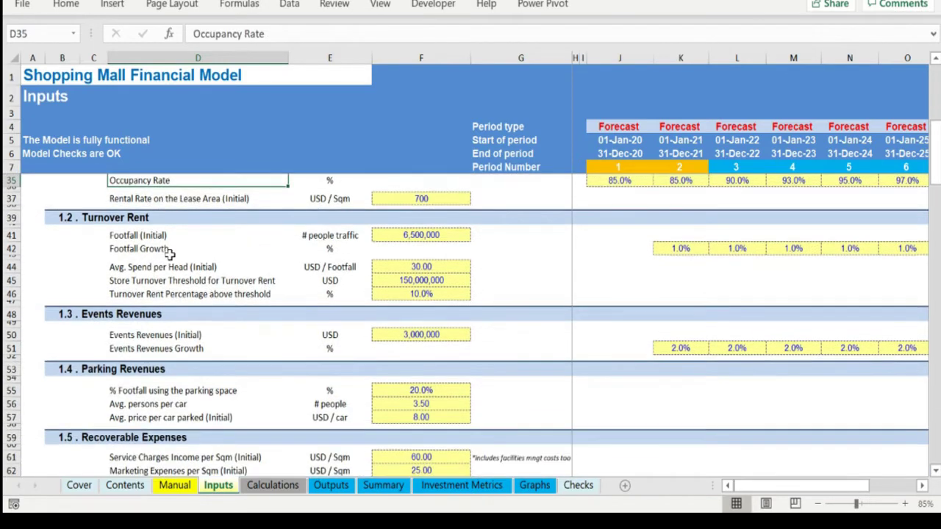
left_click(166, 236)
scroll(184, 250, "down", 1)
left_click(195, 238)
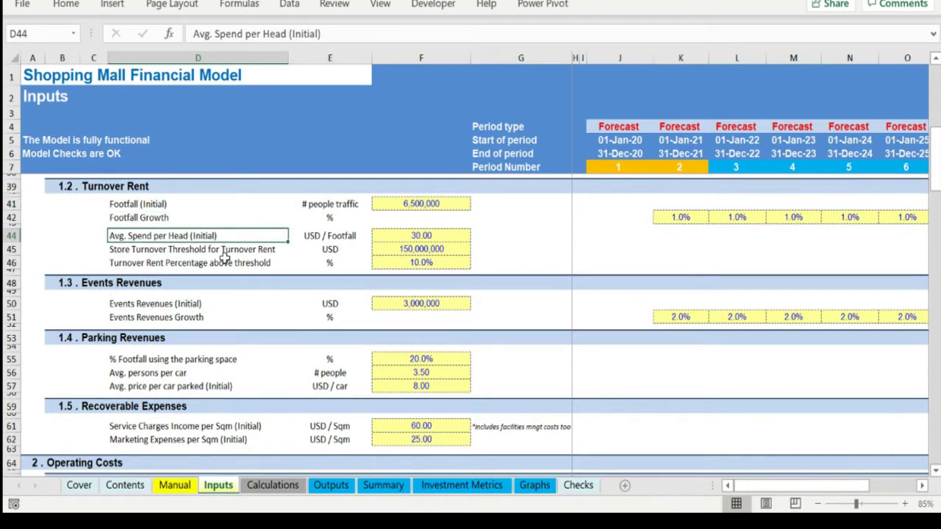
scroll(225, 257, "down", 1)
left_click(173, 248)
scroll(192, 258, "down", 1)
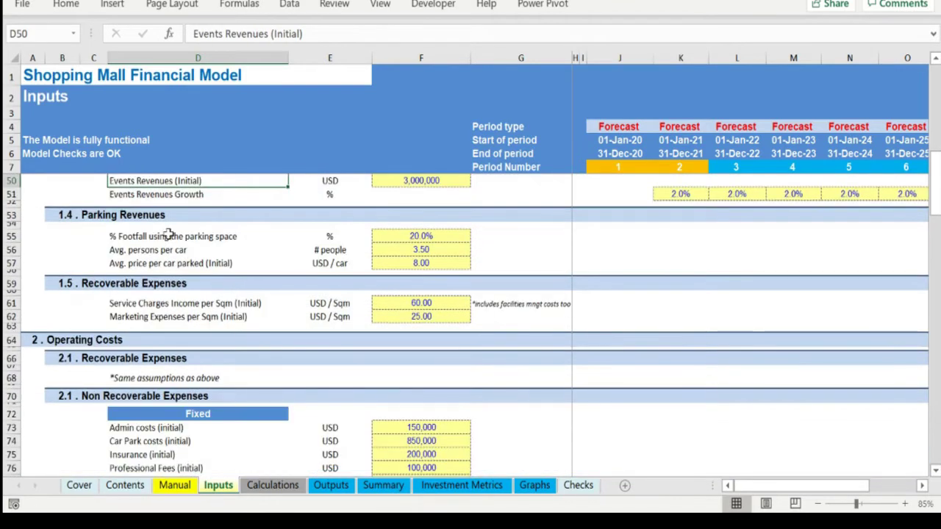
left_click_drag(168, 234, 220, 263)
left_click(228, 263)
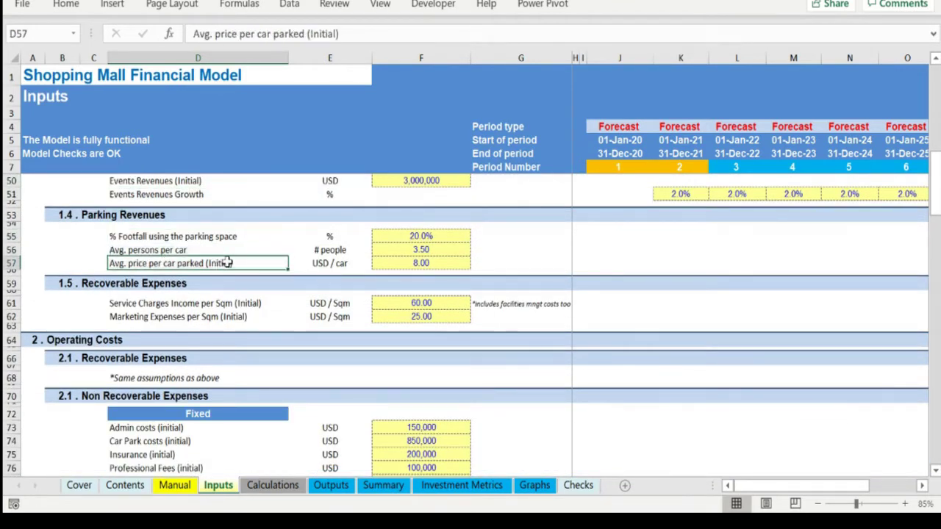
scroll(228, 263, "down", 2)
scroll(228, 262, "up", 1)
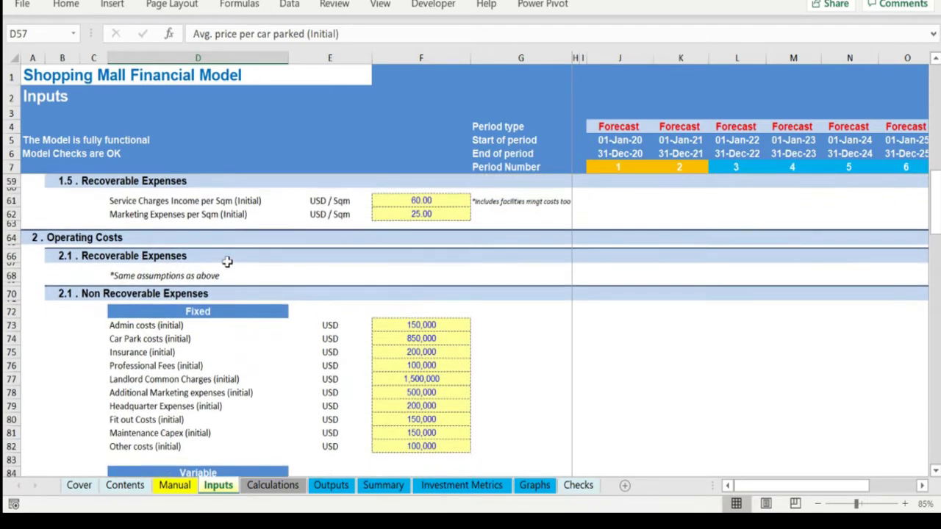
left_click_drag(168, 253, 166, 294)
left_click_drag(65, 256, 64, 294)
left_click_drag(165, 291, 179, 314)
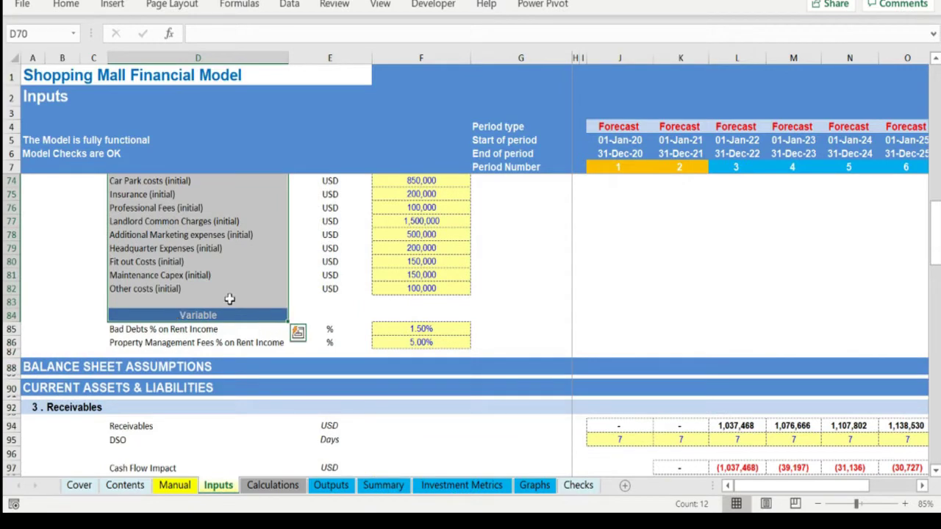
left_click(199, 291)
scroll(198, 294, "down", 5)
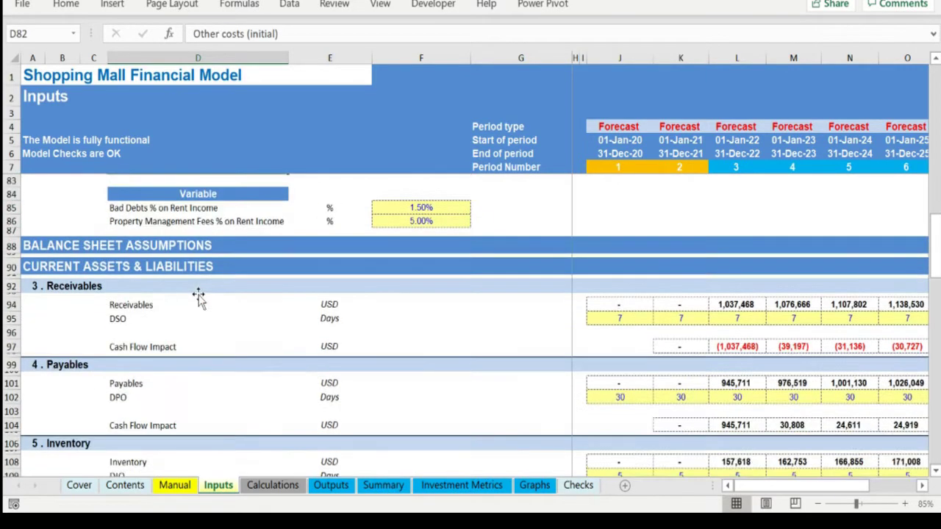
scroll(198, 294, "down", 5)
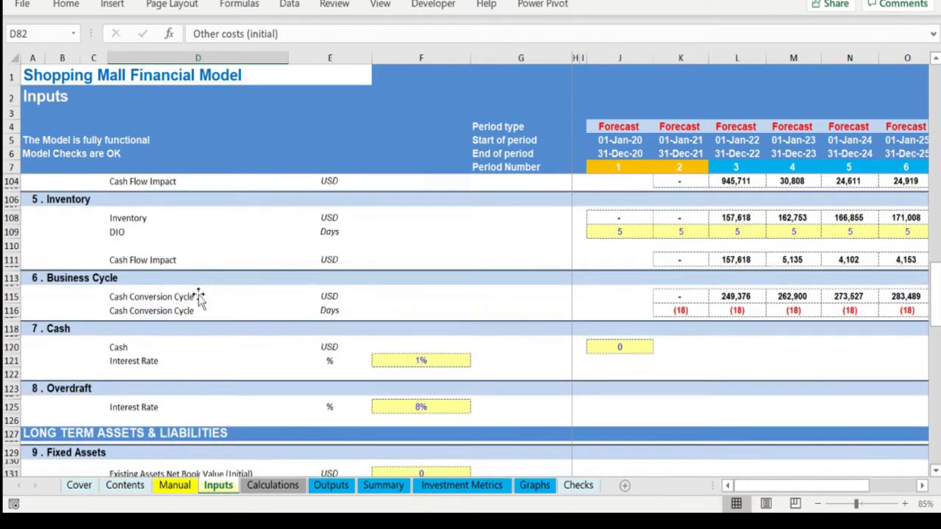
scroll(198, 298, "down", 6)
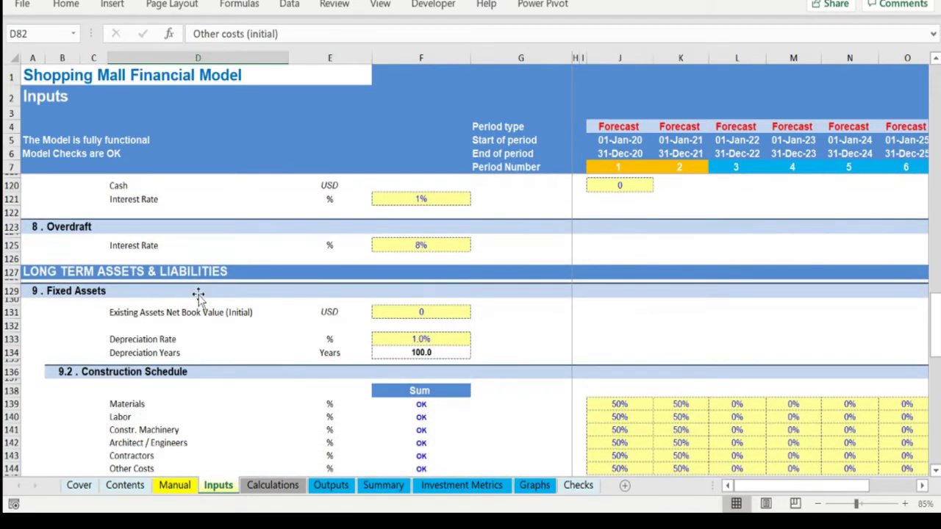
scroll(199, 298, "down", 3)
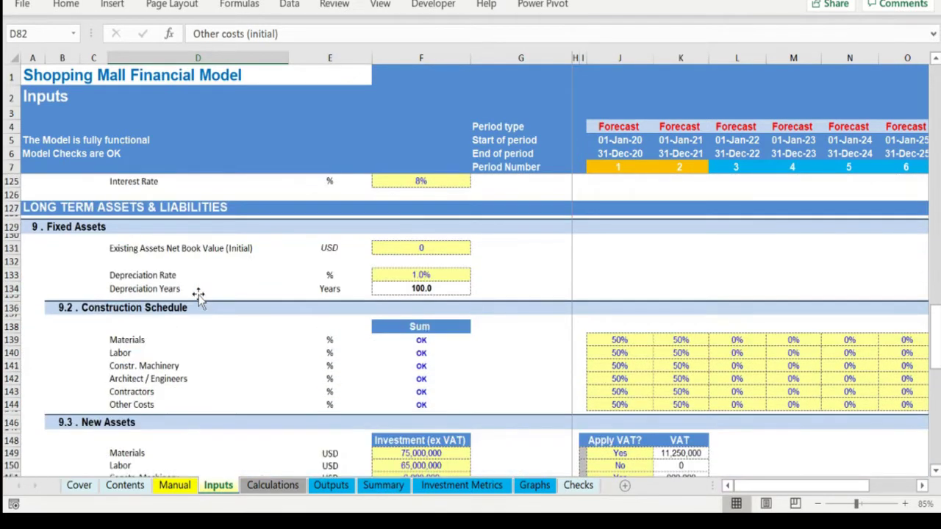
scroll(198, 297, "down", 1)
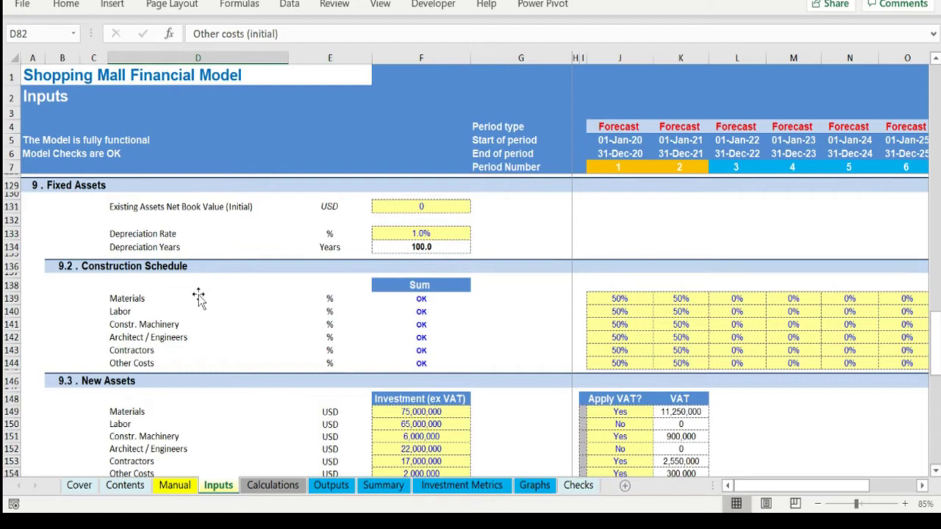
left_click(457, 232)
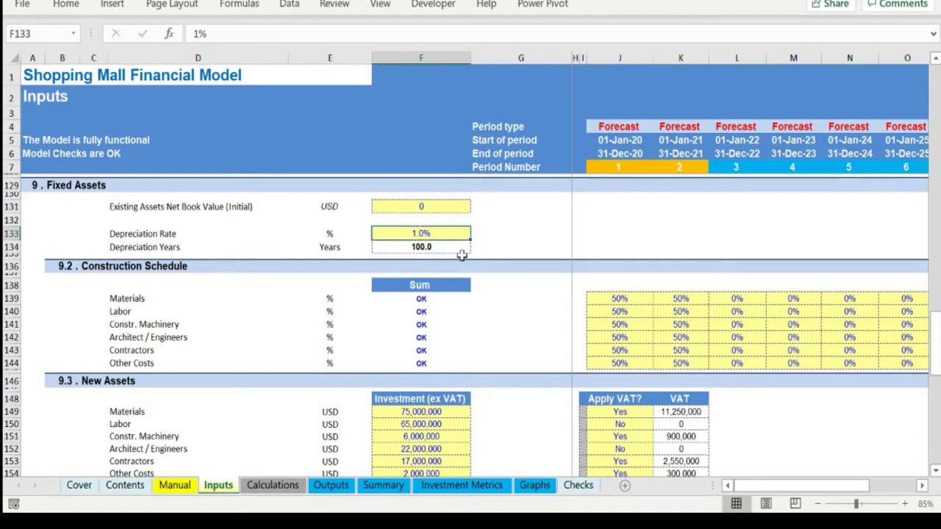
scroll(463, 296, "down", 5)
scroll(463, 296, "down", 2)
left_click(439, 282)
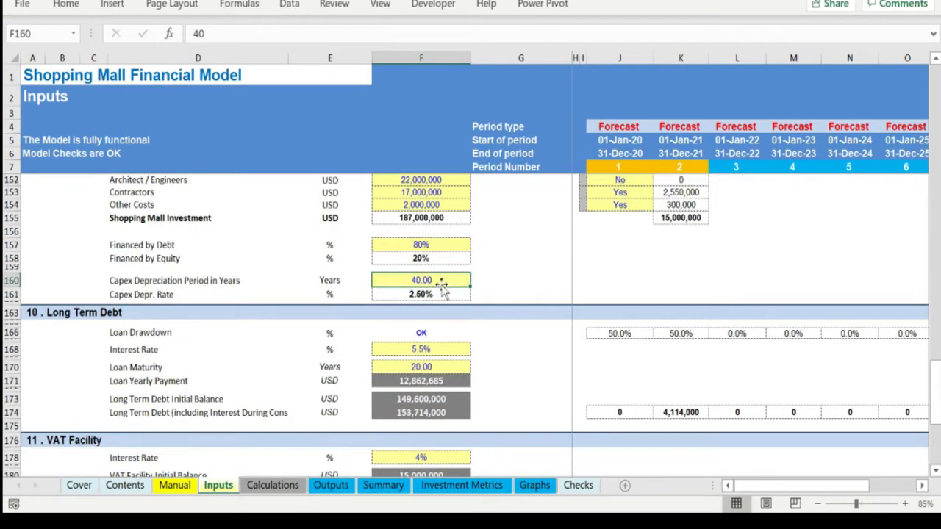
scroll(434, 291, "up", 6)
left_click_drag(110, 273, 672, 334)
left_click(331, 323)
scroll(331, 321, "down", 3)
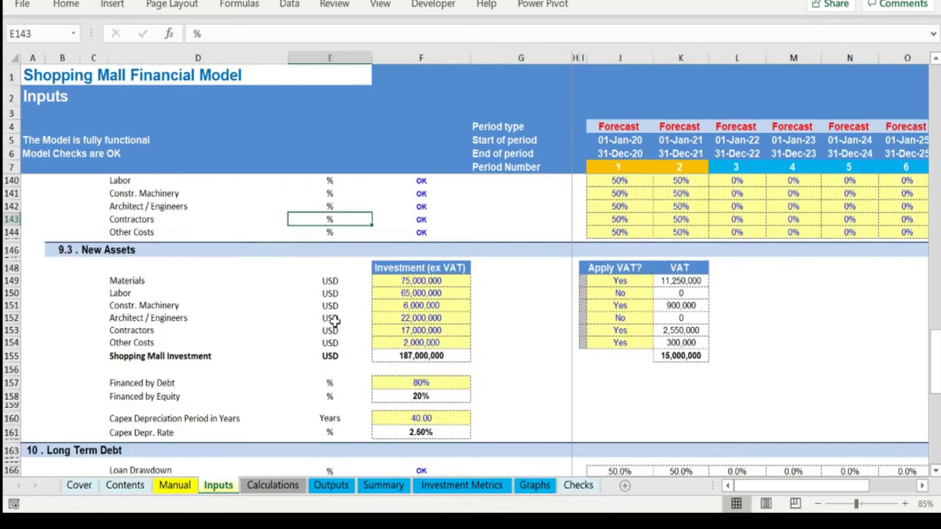
left_click_drag(150, 282, 438, 356)
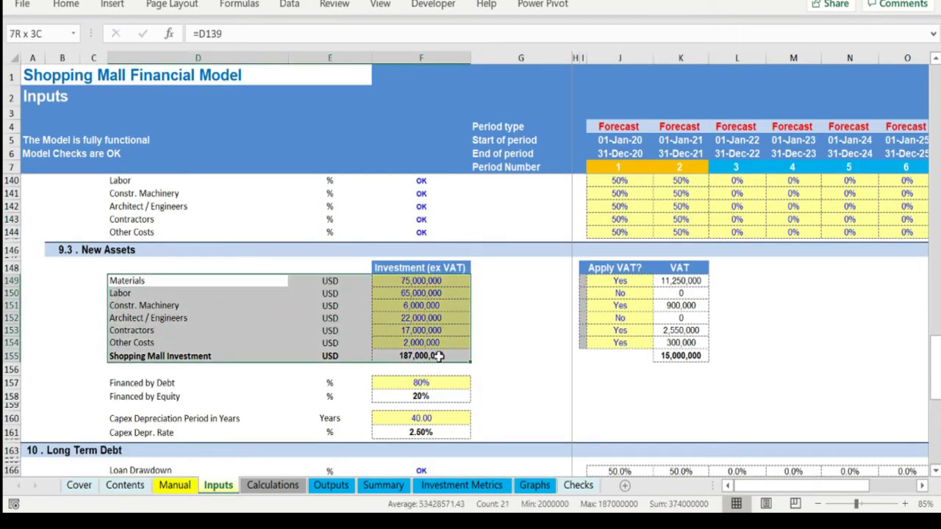
left_click(311, 319)
scroll(311, 319, "down", 3)
left_click_drag(140, 314, 437, 322)
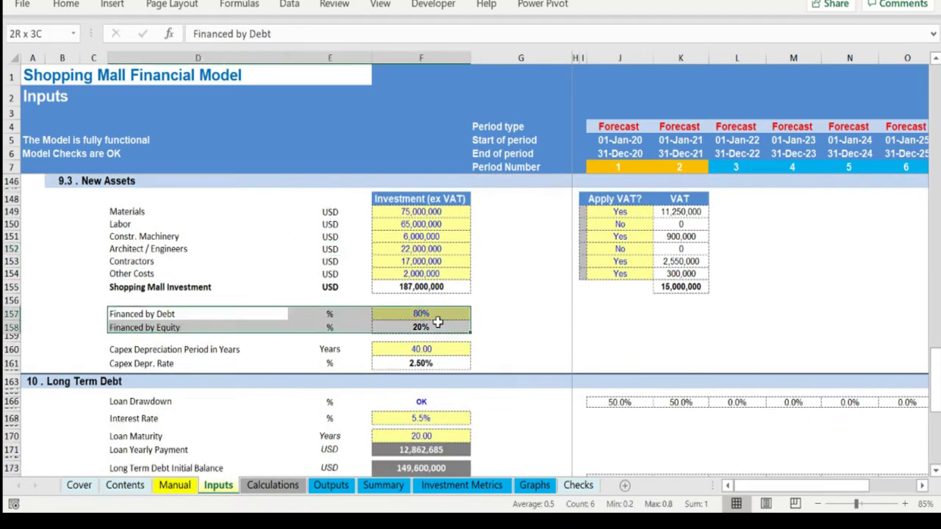
scroll(127, 279, "up", 7)
scroll(133, 278, "down", 11)
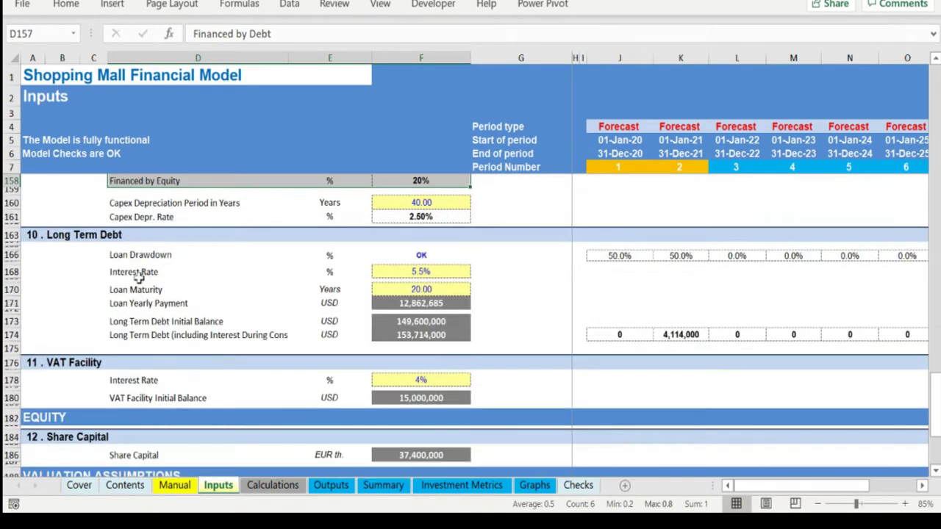
left_click(190, 292)
scroll(193, 294, "down", 3)
scroll(198, 293, "down", 3)
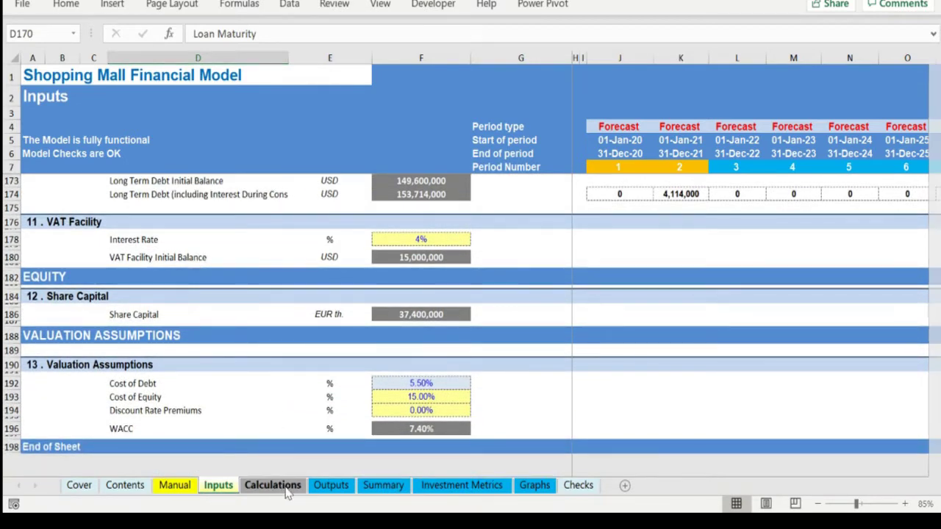
Scroll the Calculations sheet down to sections 13.2 and 13.3, Work in Progress and New Assets capex.
left_click(286, 489)
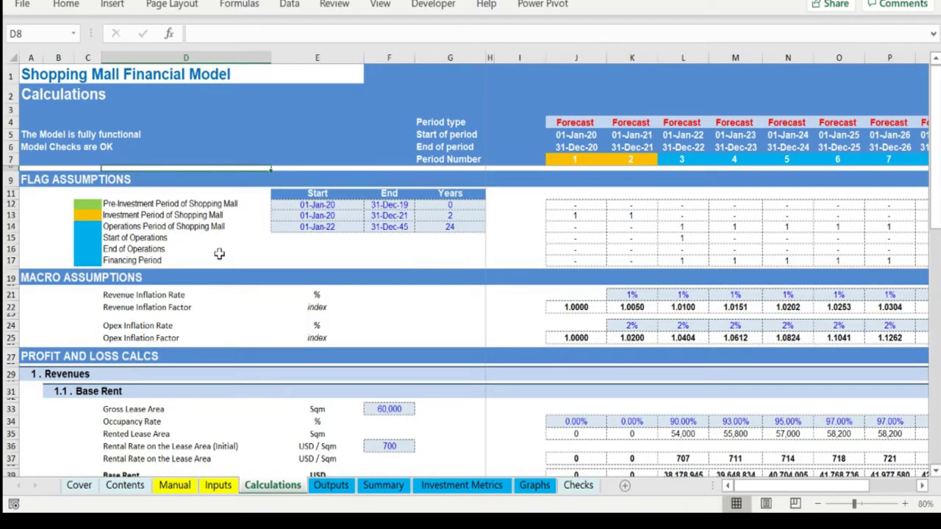
scroll(219, 254, "down", 13)
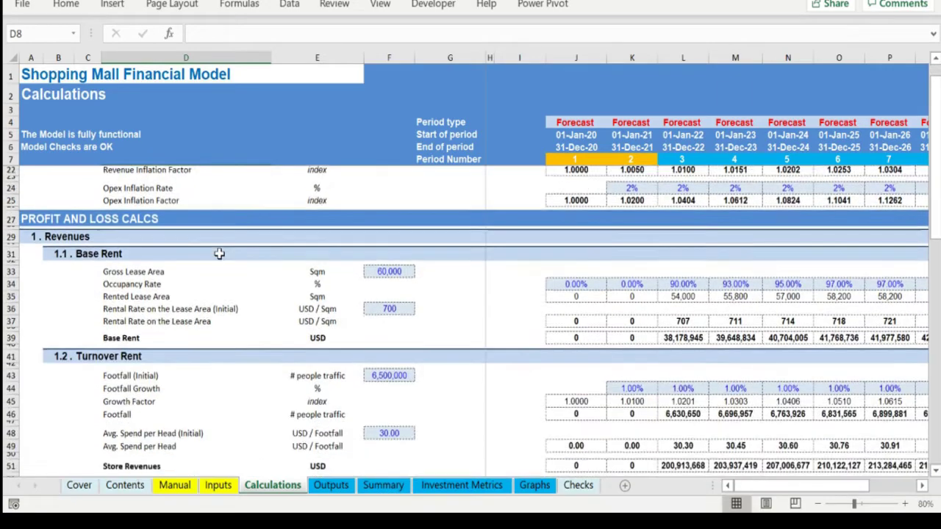
scroll(219, 254, "down", 11)
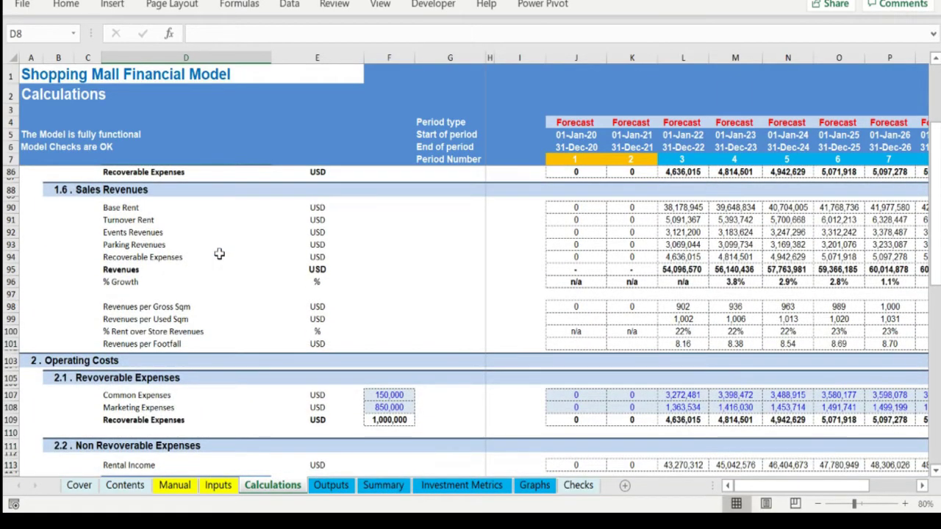
scroll(219, 254, "down", 4)
scroll(219, 253, "down", 3)
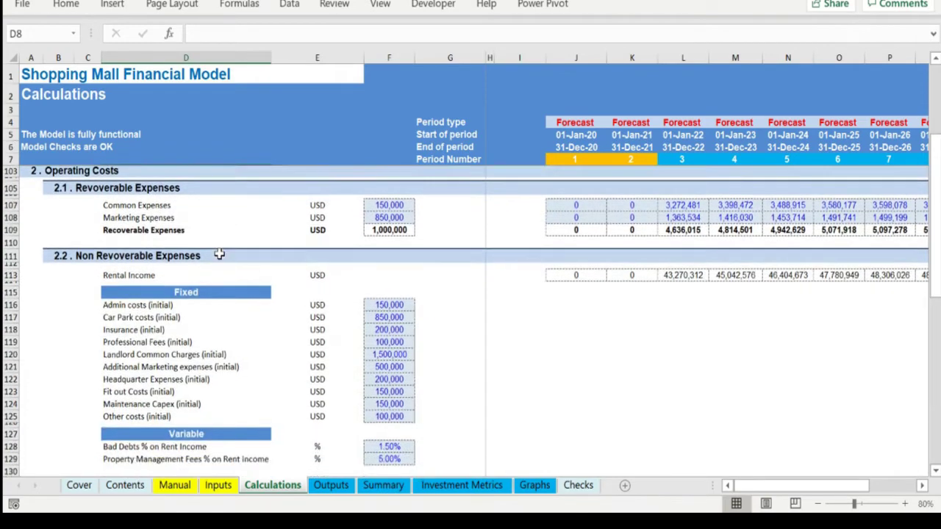
scroll(219, 254, "down", 2)
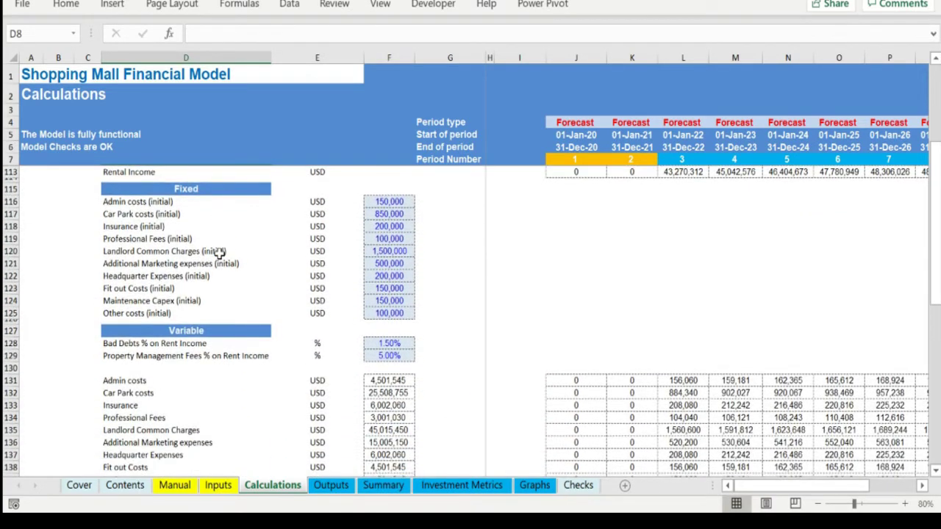
scroll(219, 252, "down", 9)
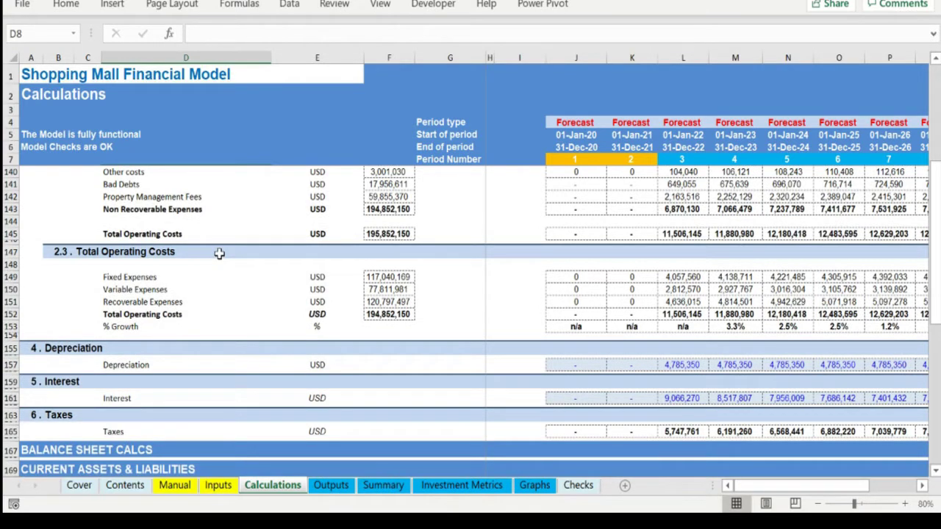
scroll(219, 254, "down", 6)
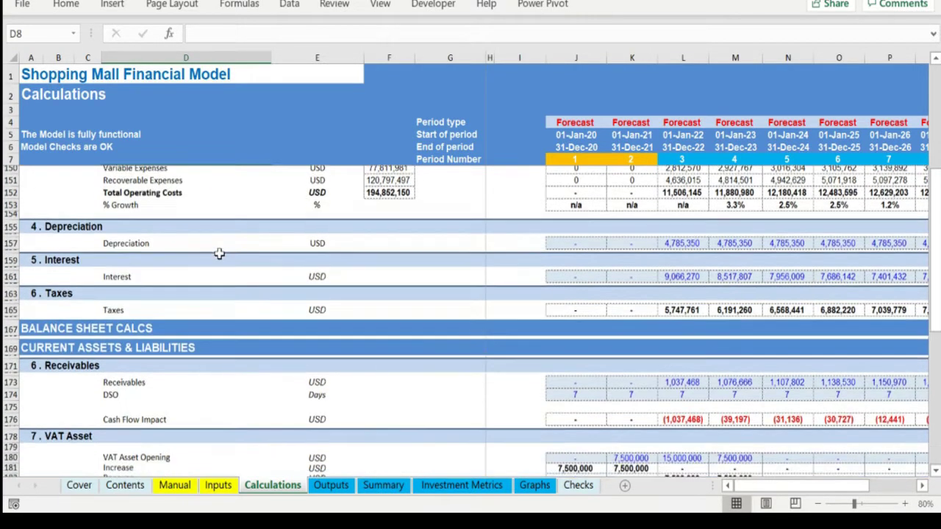
scroll(219, 254, "down", 1)
scroll(219, 253, "down", 2)
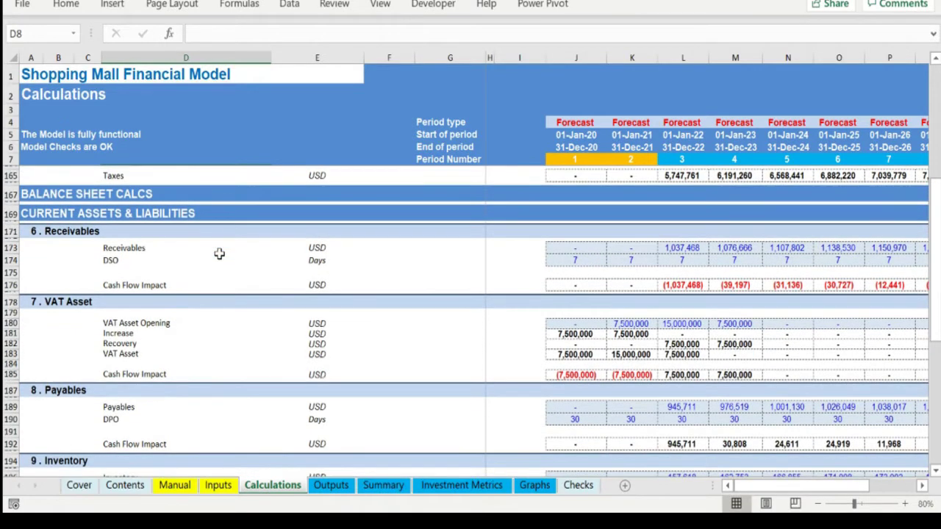
scroll(219, 253, "down", 2)
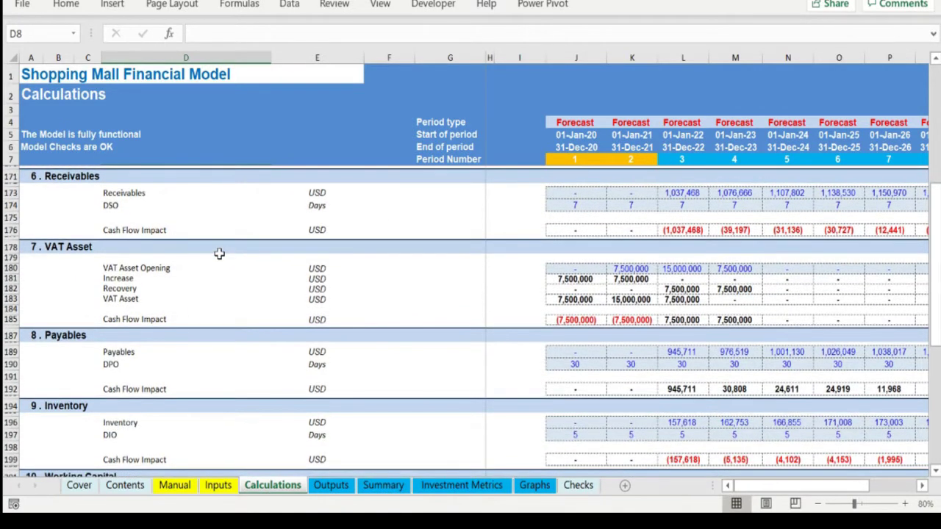
scroll(219, 254, "down", 4)
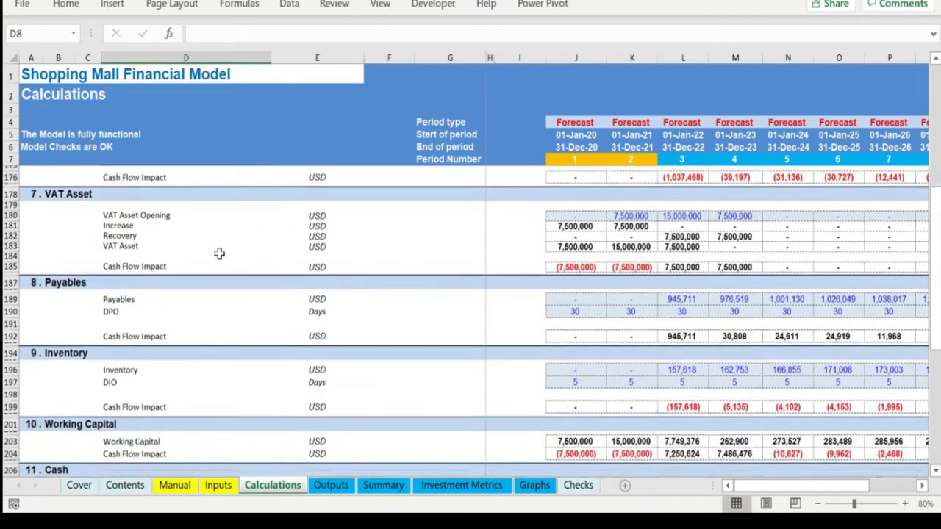
scroll(219, 254, "down", 4)
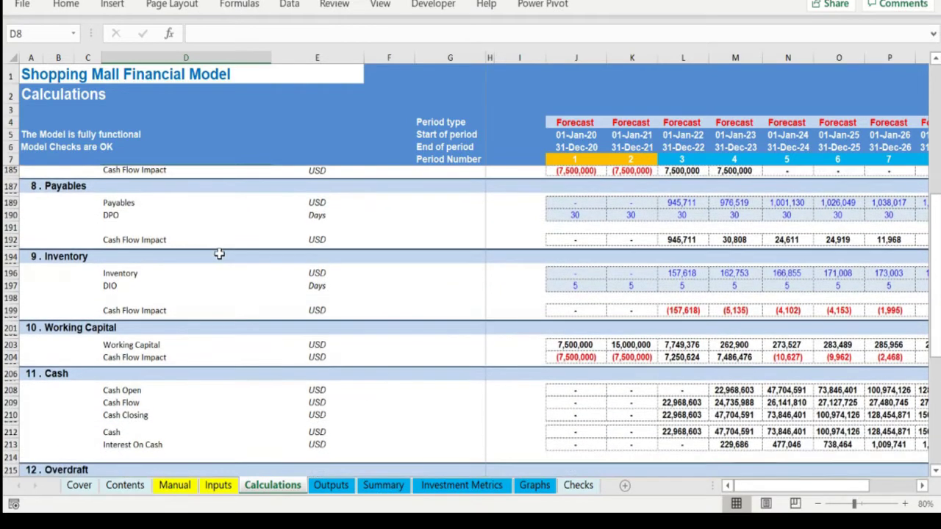
scroll(219, 253, "down", 5)
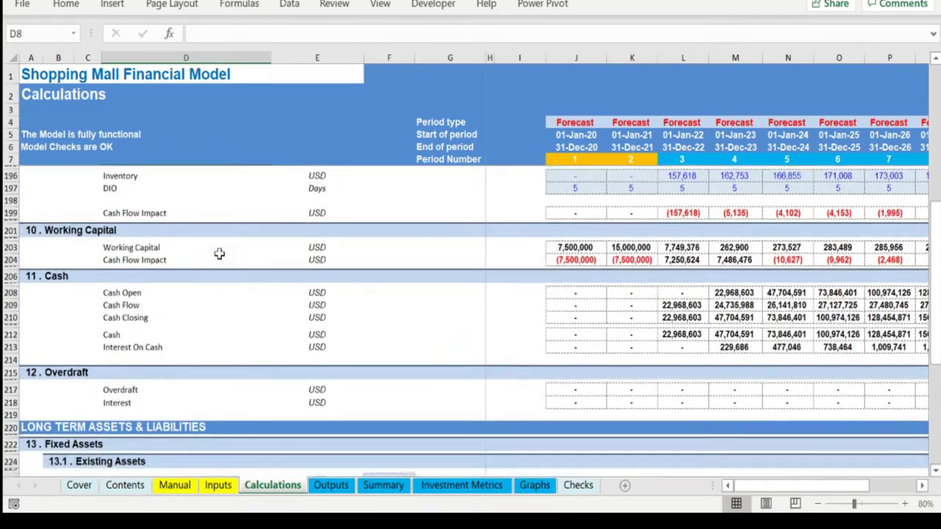
scroll(219, 254, "down", 4)
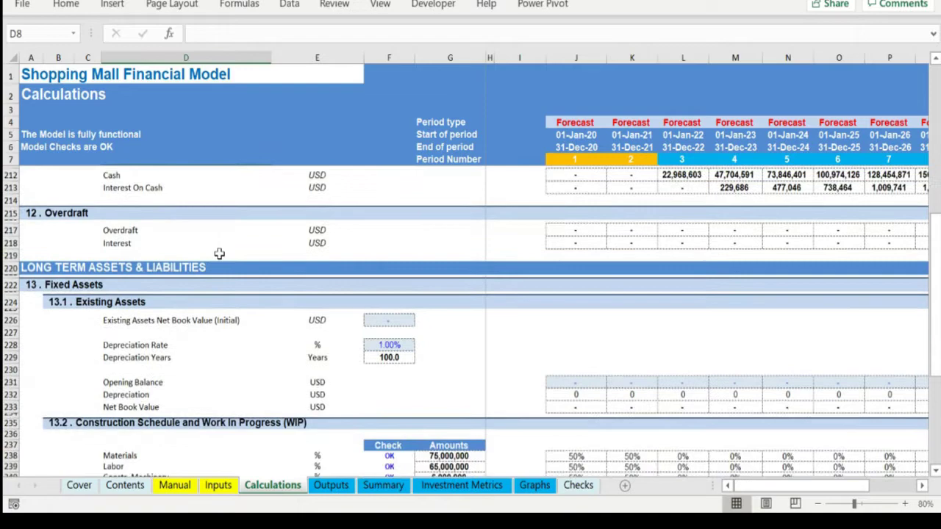
scroll(219, 254, "down", 7)
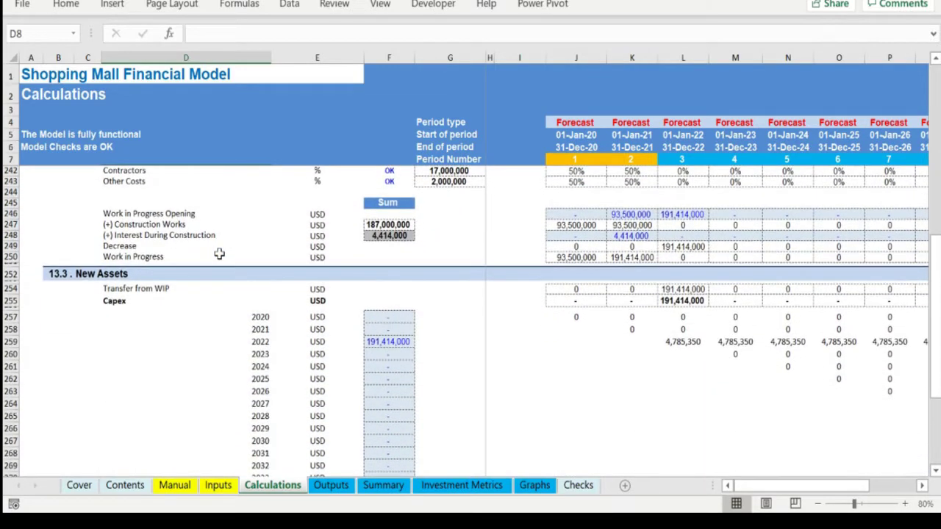
On the Outputs sheet, check the Events Revenues link source, then review down to the cash flow CHECK row.
left_click(344, 487)
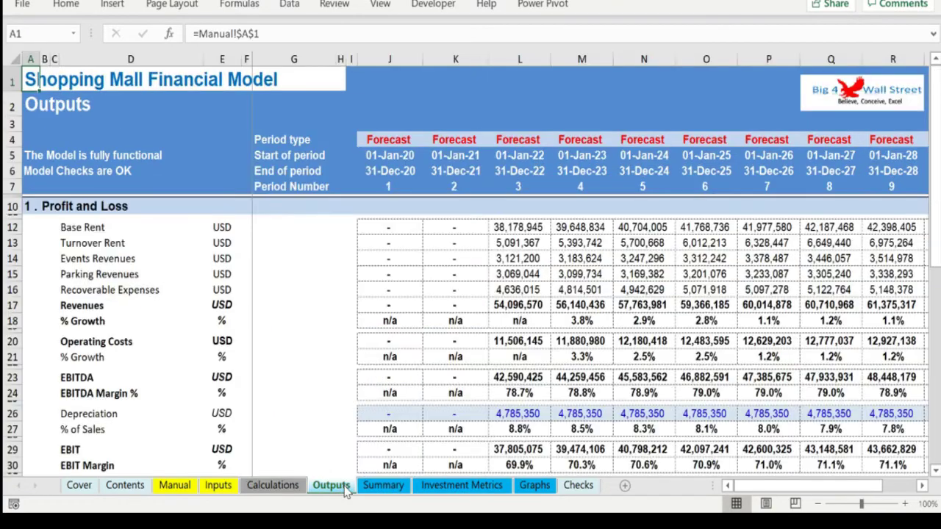
left_click(168, 253)
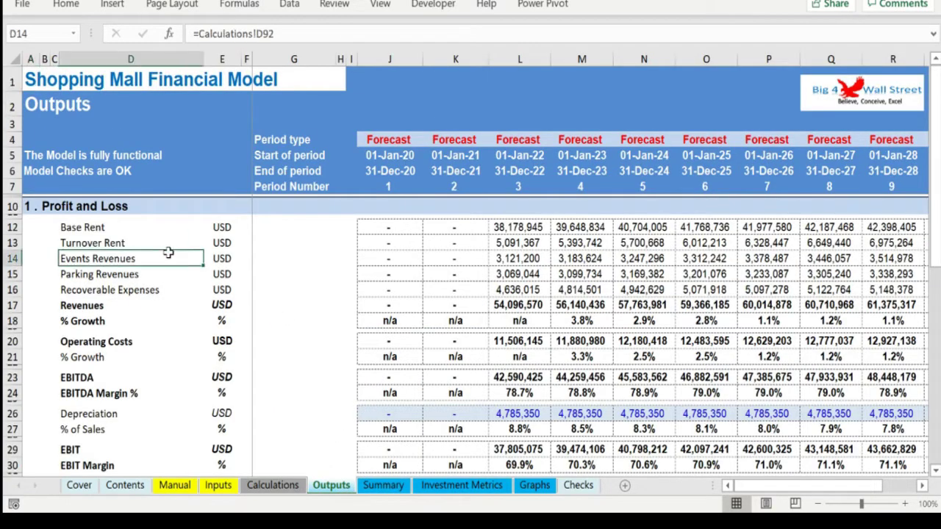
scroll(169, 253, "down", 18)
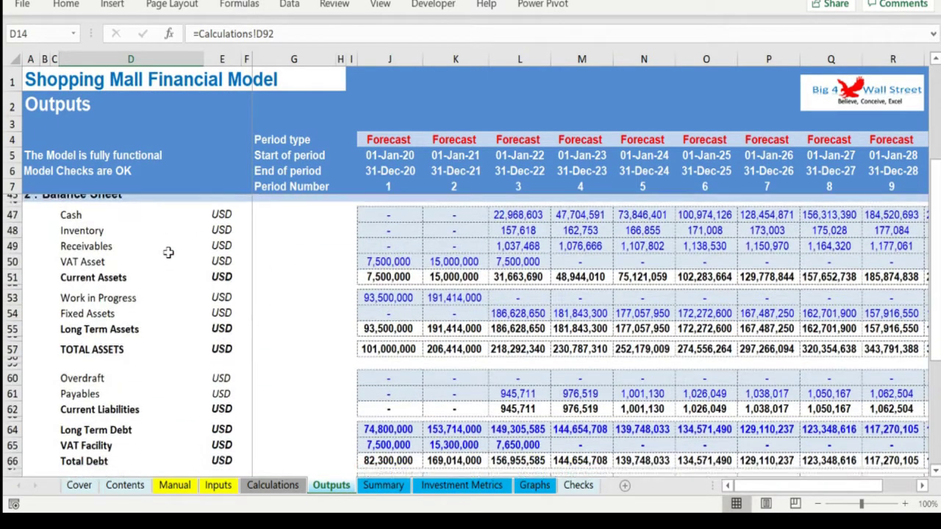
scroll(168, 253, "down", 5)
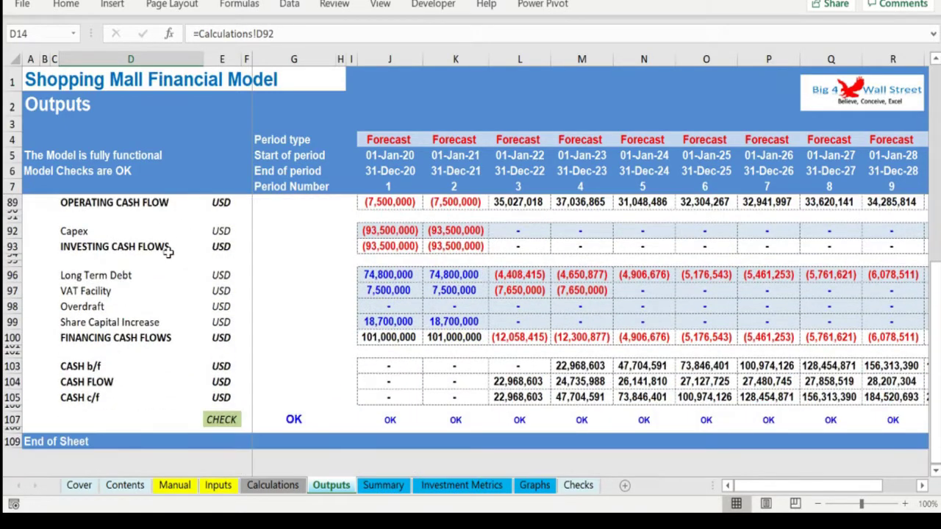
Review the Summary sheet's Project Investor Returns table: 53.2% IRR and 113,159,608 USD shareholder value.
left_click(394, 487)
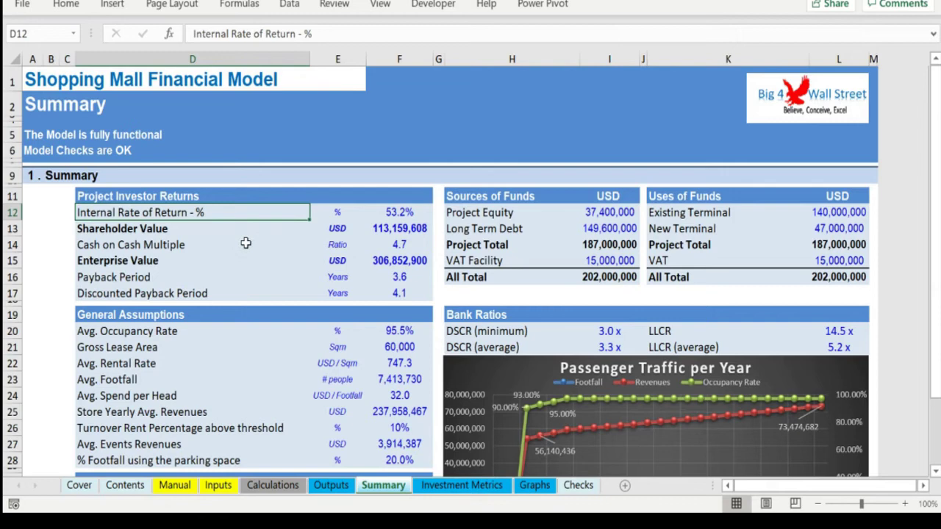
scroll(246, 242, "down", 3)
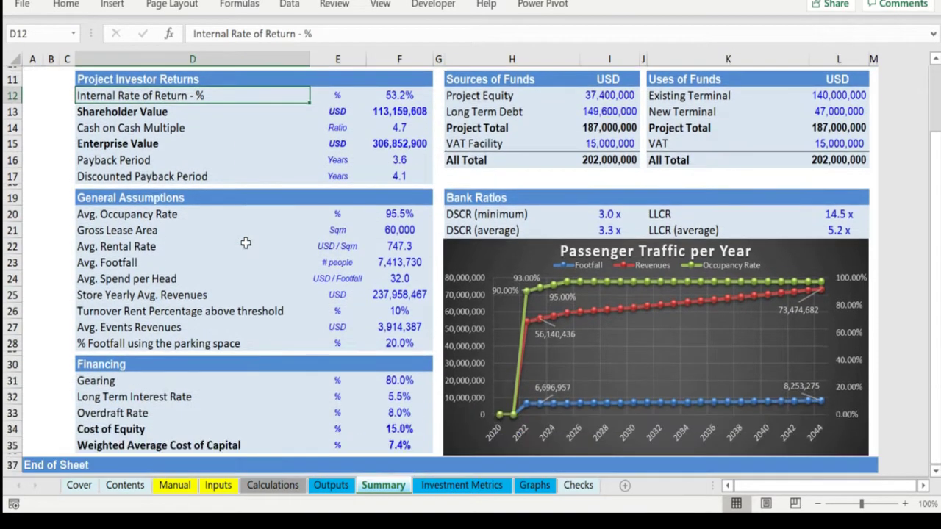
scroll(246, 242, "up", 3)
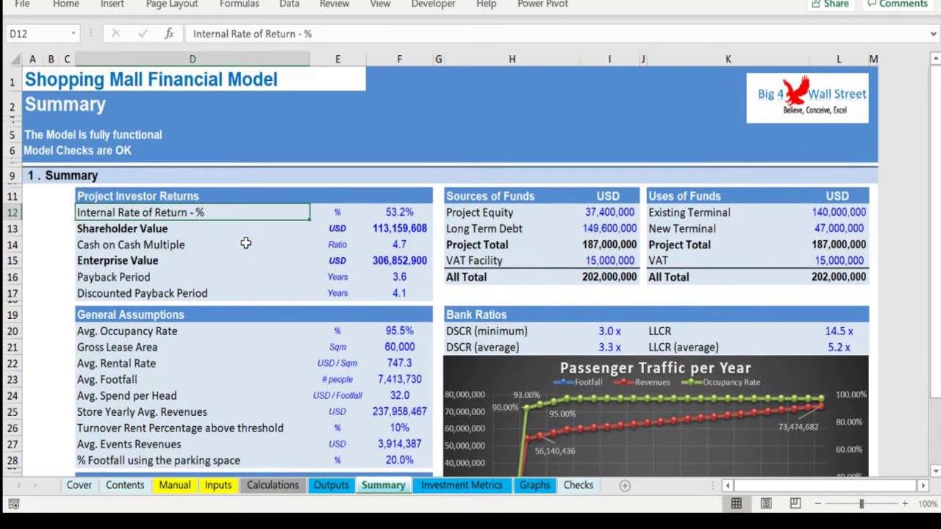
left_click(171, 196)
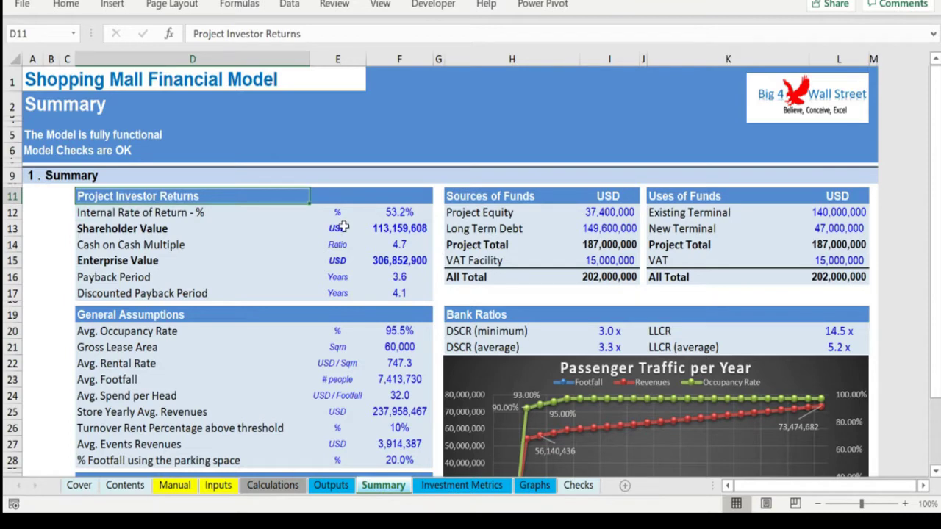
On Investment Metrics, inspect the Enterprise Value, Shareholder NPV, Equity IRR and both payback period formulas.
left_click(448, 491)
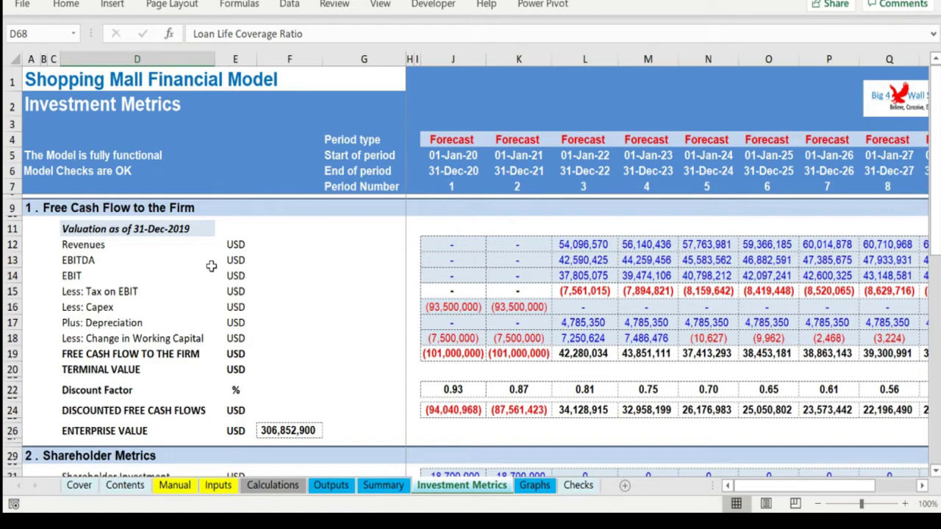
scroll(211, 266, "down", 4)
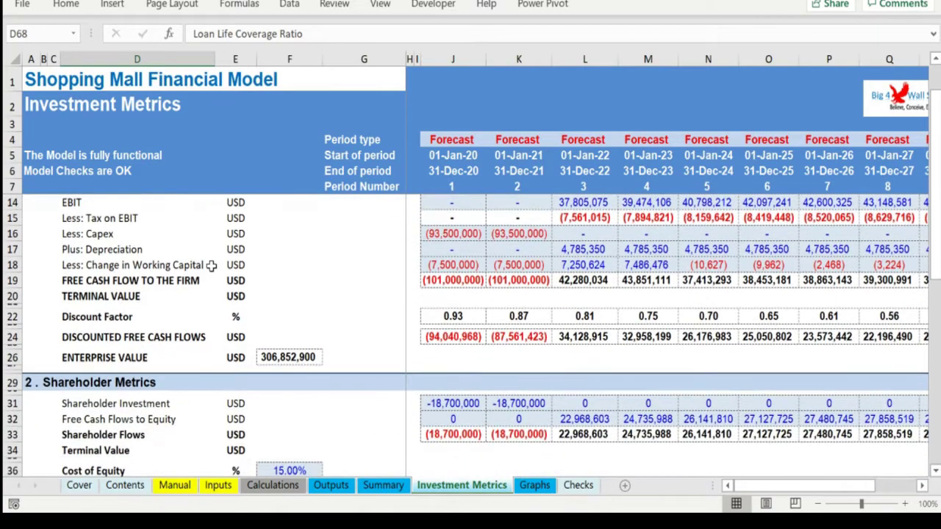
left_click(283, 262)
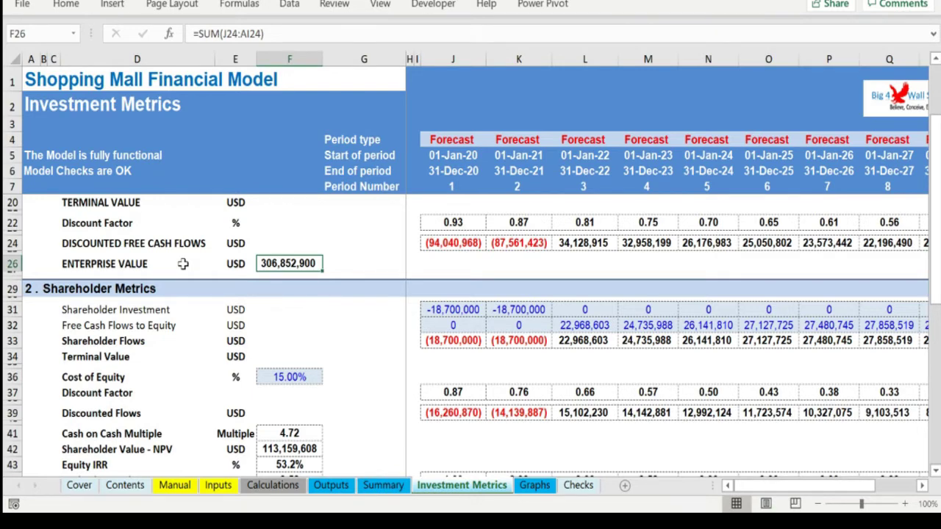
scroll(183, 263, "down", 3)
left_click(294, 365)
scroll(419, 334, "down", 2)
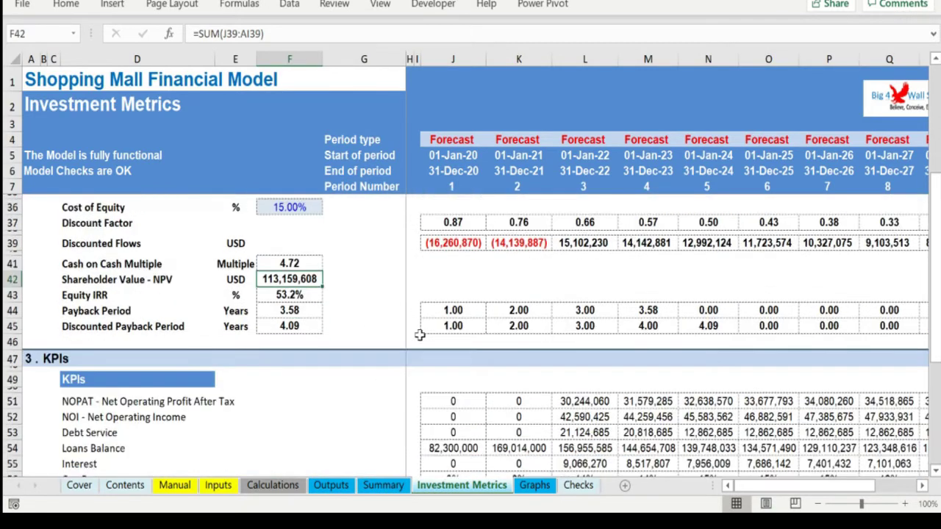
left_click(308, 297)
scroll(358, 315, "down", 2)
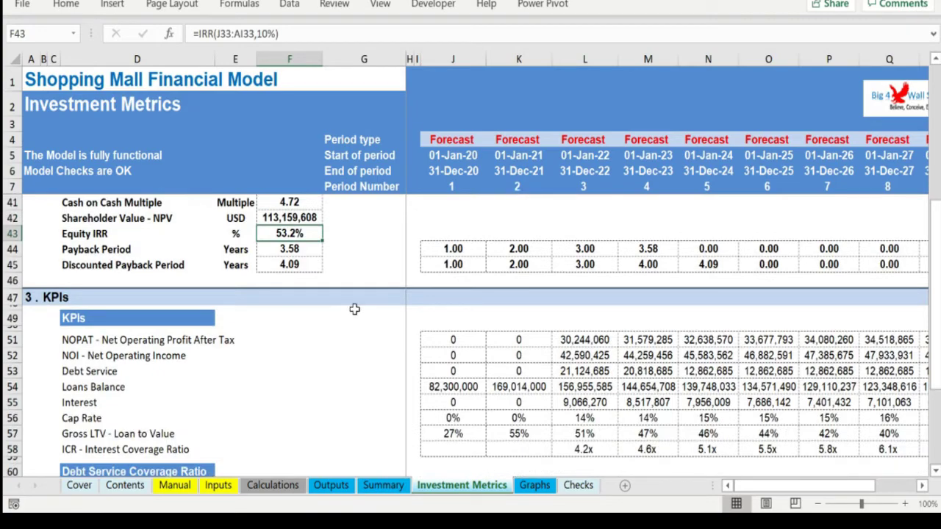
left_click(307, 249)
left_click(308, 263)
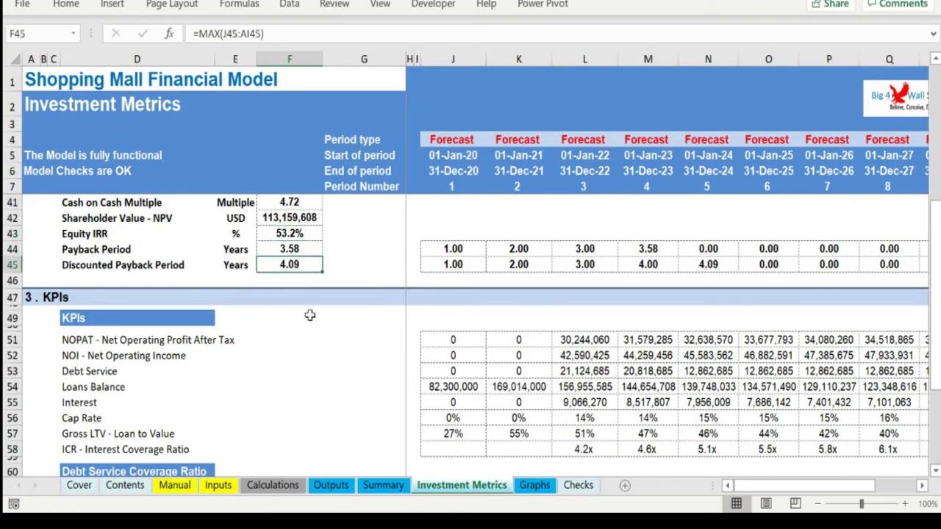
Highlight the KPI labels, then point out the Debt Service and Loan Life Coverage Ratio sections.
scroll(311, 316, "down", 3)
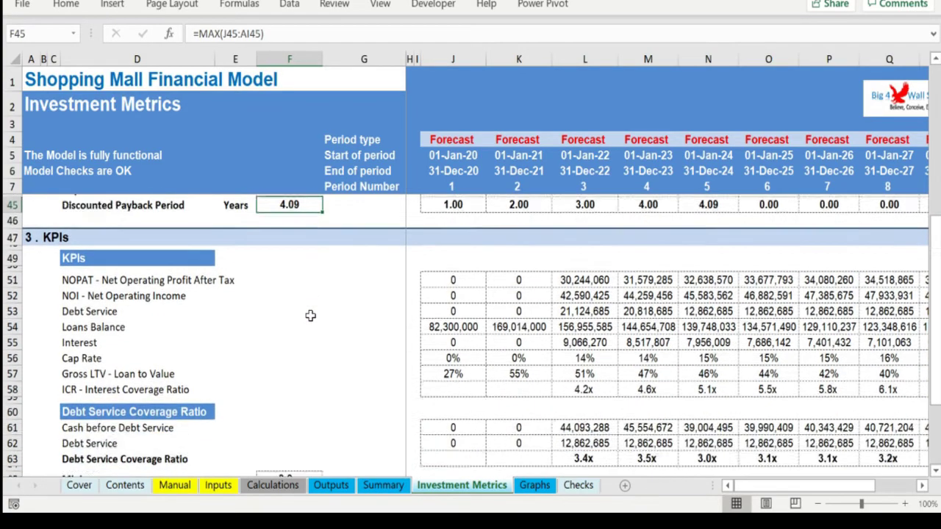
scroll(310, 316, "up", 1)
left_click_drag(189, 228, 169, 357)
scroll(324, 327, "down", 3)
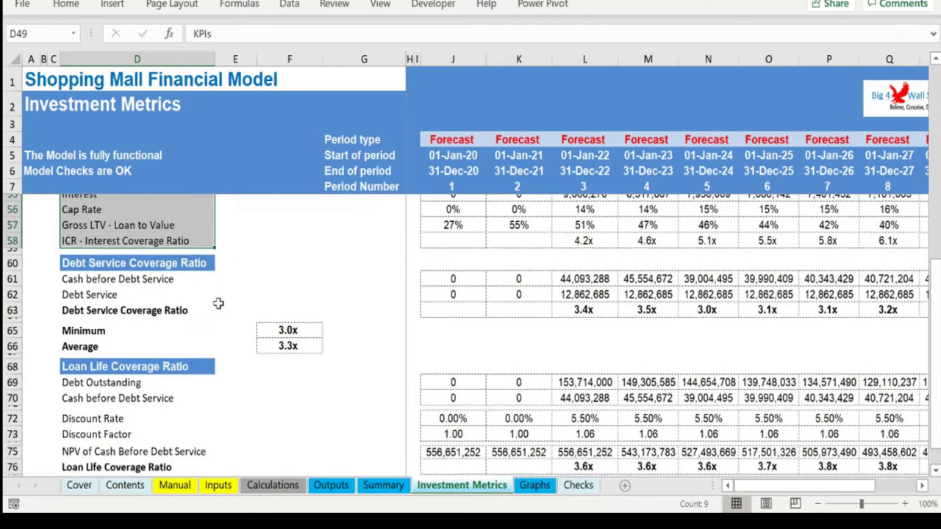
left_click(204, 257)
left_click(160, 359)
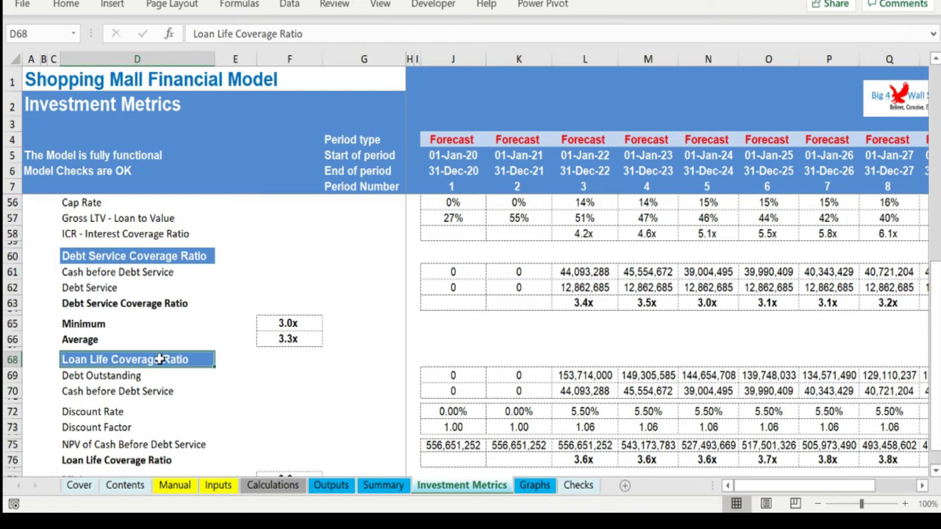
scroll(383, 342, "down", 1)
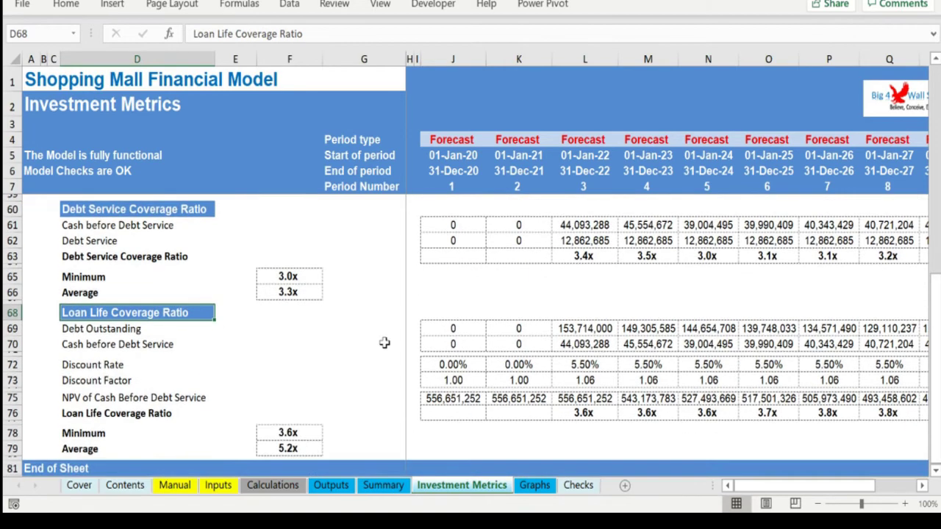
Scroll through every Graphs sheet chart down to the 3.58/4.09-year payback and 53.2% IRR charts.
left_click(533, 485)
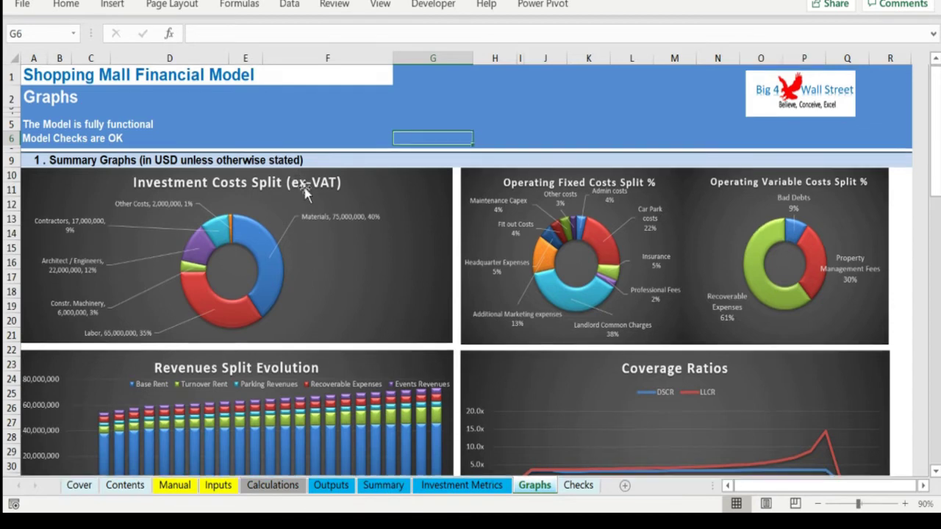
scroll(303, 189, "down", 5)
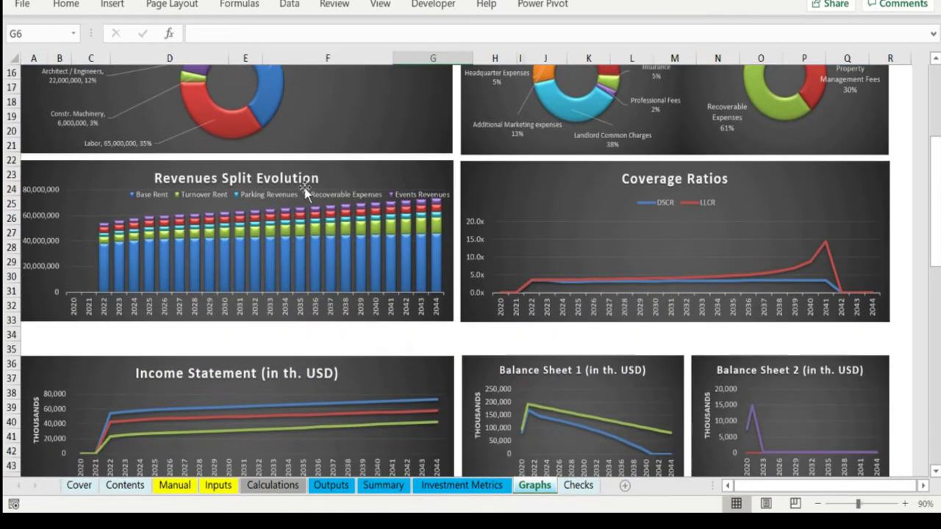
scroll(305, 186, "down", 2)
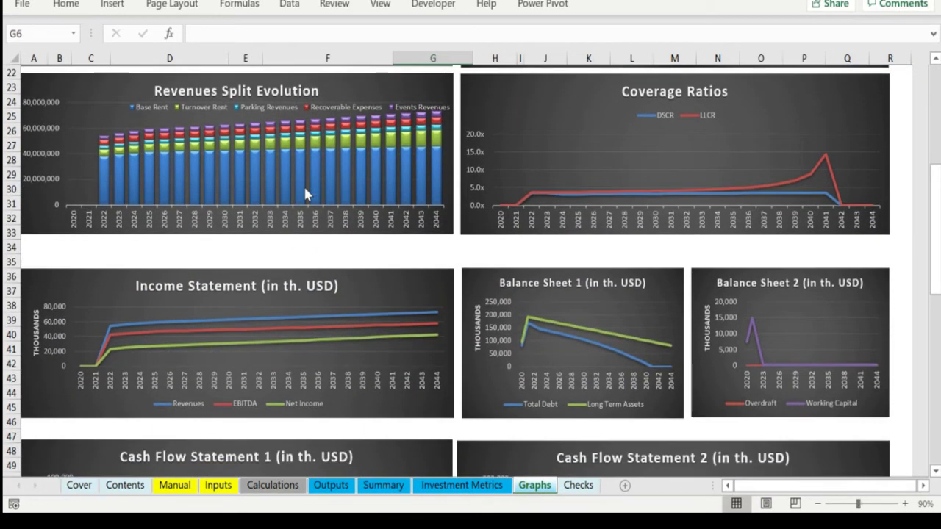
scroll(304, 187, "down", 3)
scroll(303, 189, "down", 1)
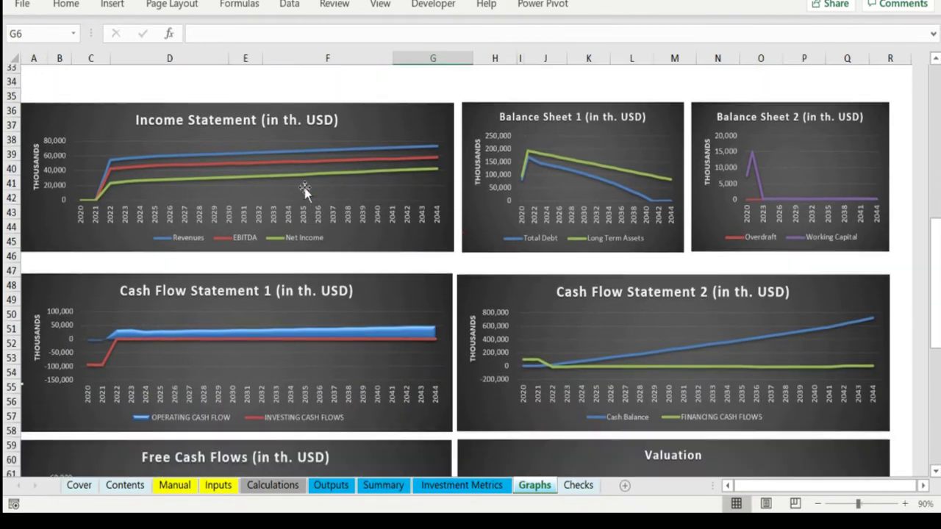
scroll(304, 188, "down", 3)
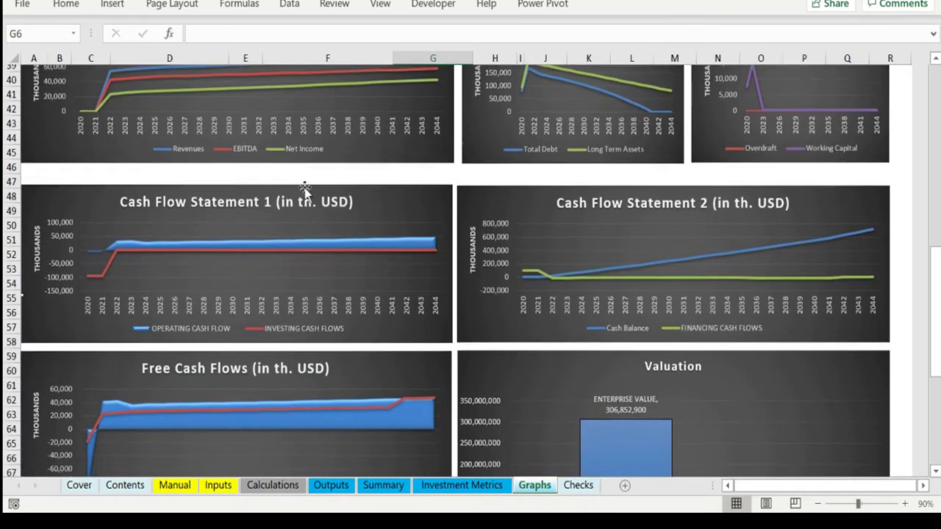
scroll(306, 193, "down", 4)
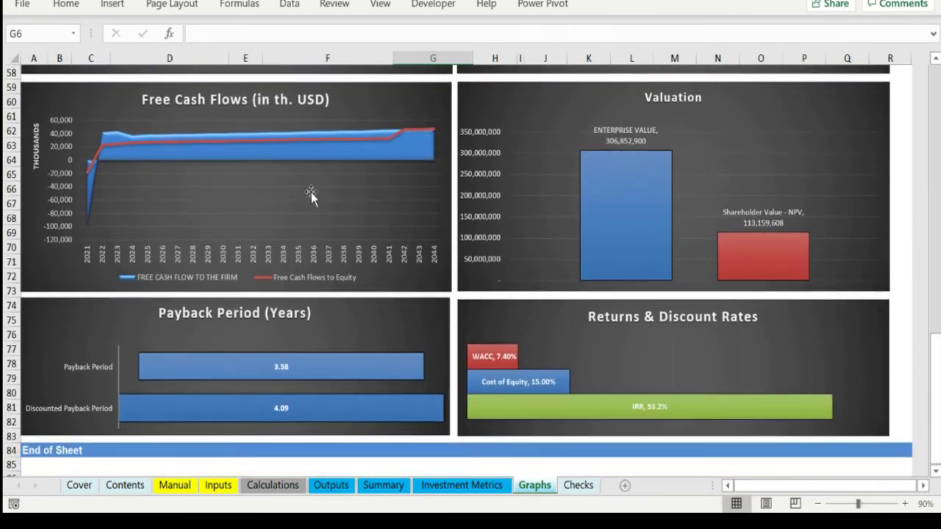
Confirm all model checks show OK on the Checks sheet, then return to the Cover sheet.
left_click(588, 488)
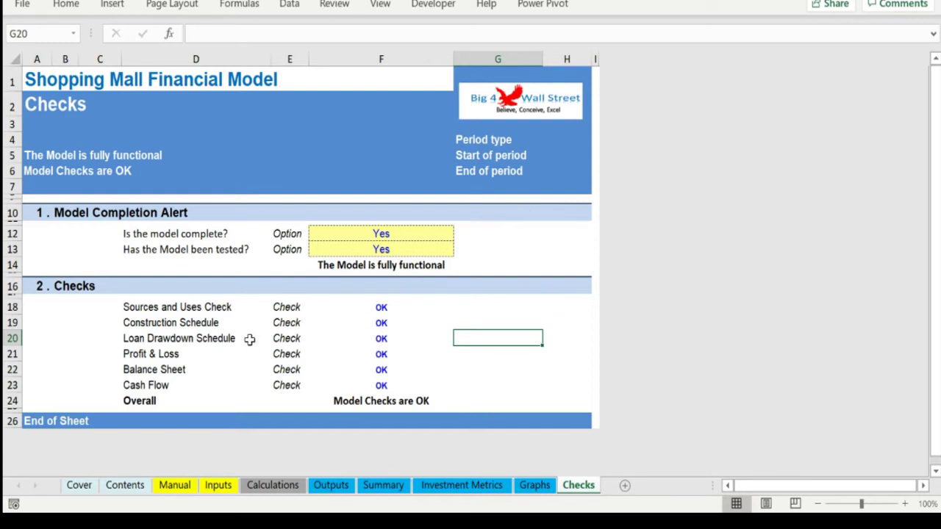
left_click(81, 488)
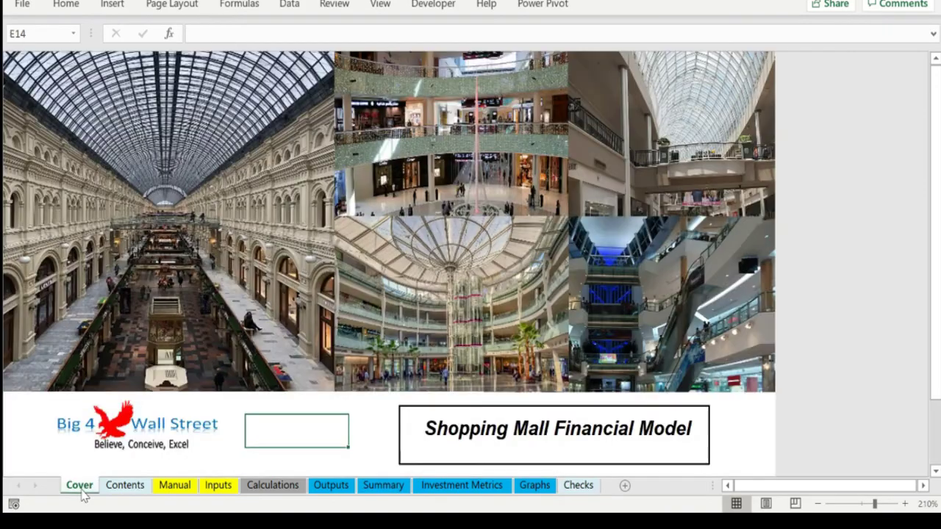